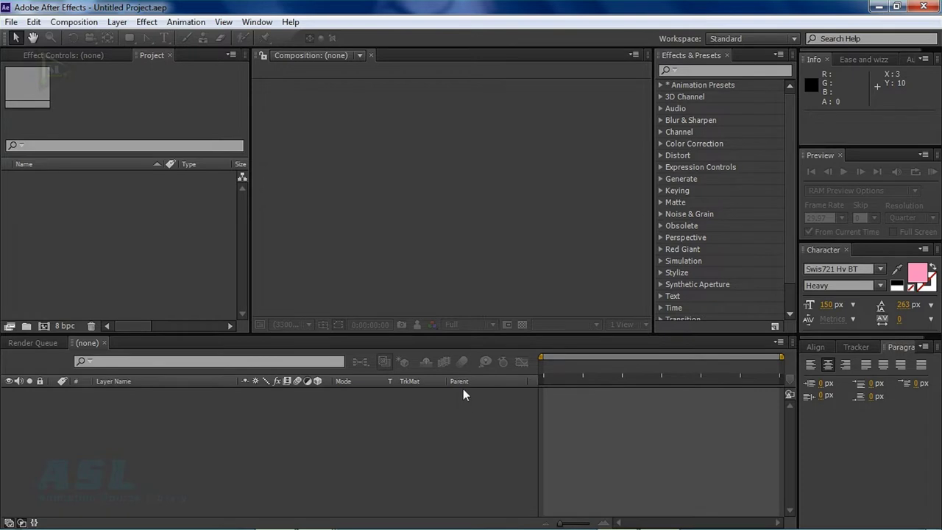
# Create Comp 1 as a 1920×1080, 29.97 fps HDTV composition.
pyautogui.click(73, 22)
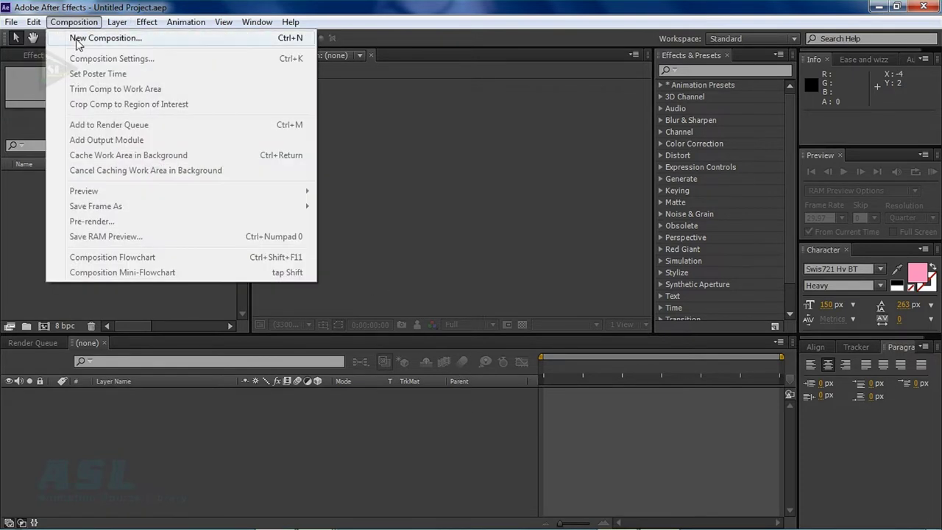
pyautogui.click(76, 41)
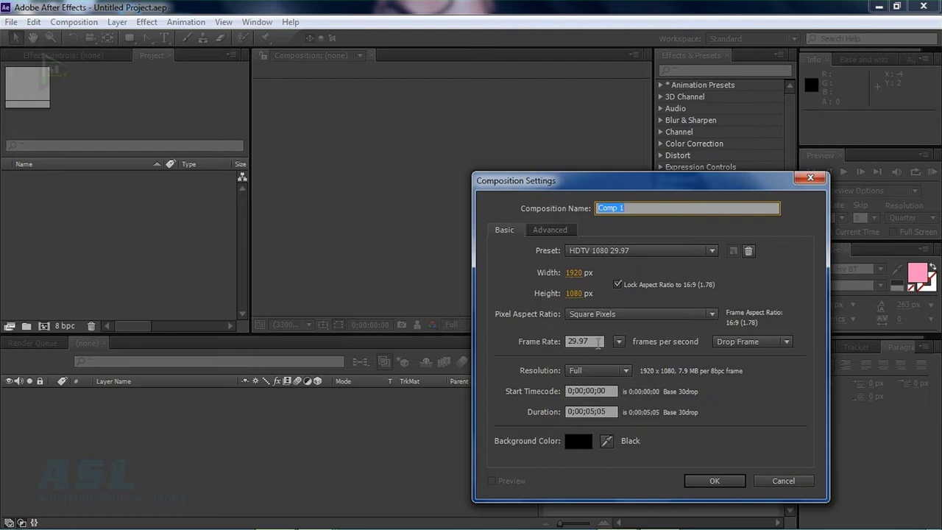
pyautogui.click(703, 482)
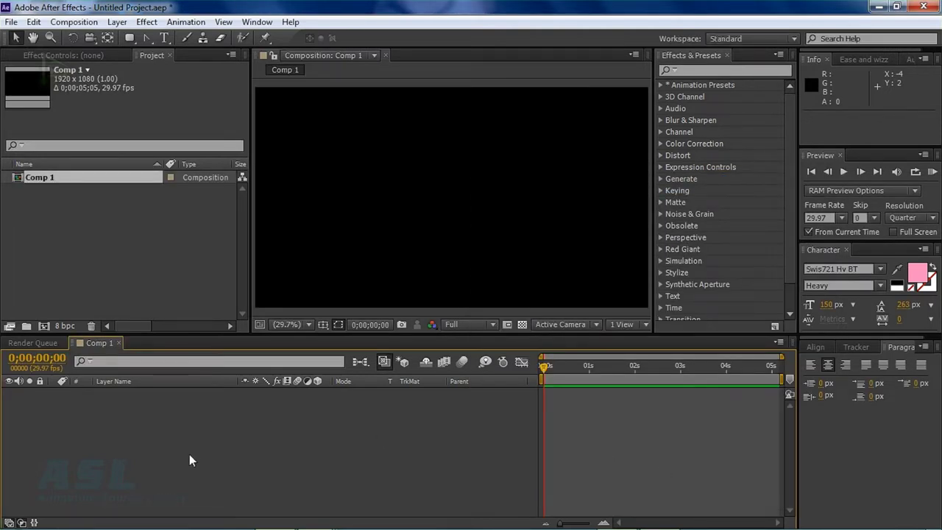
# Add a full-frame dark magenta solid layer as the background.
pyautogui.rightClick(195, 439)
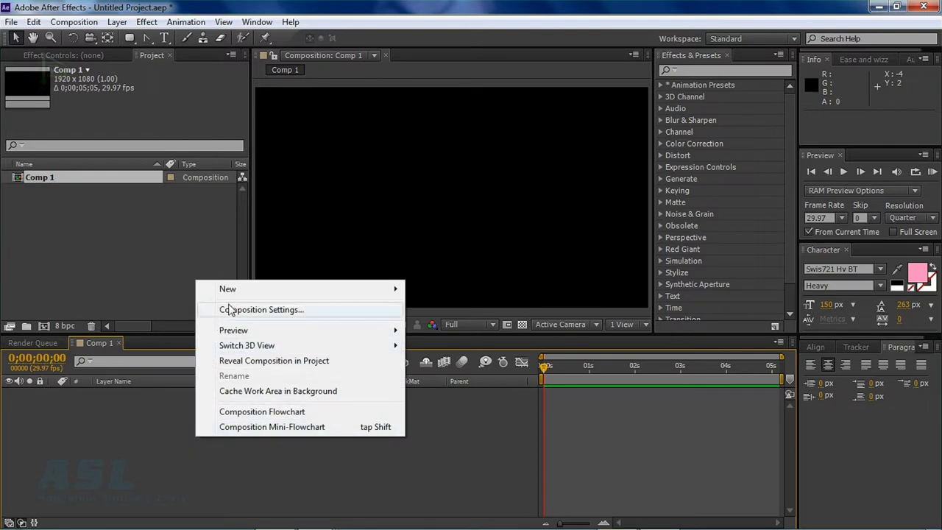
pyautogui.moveTo(237, 294)
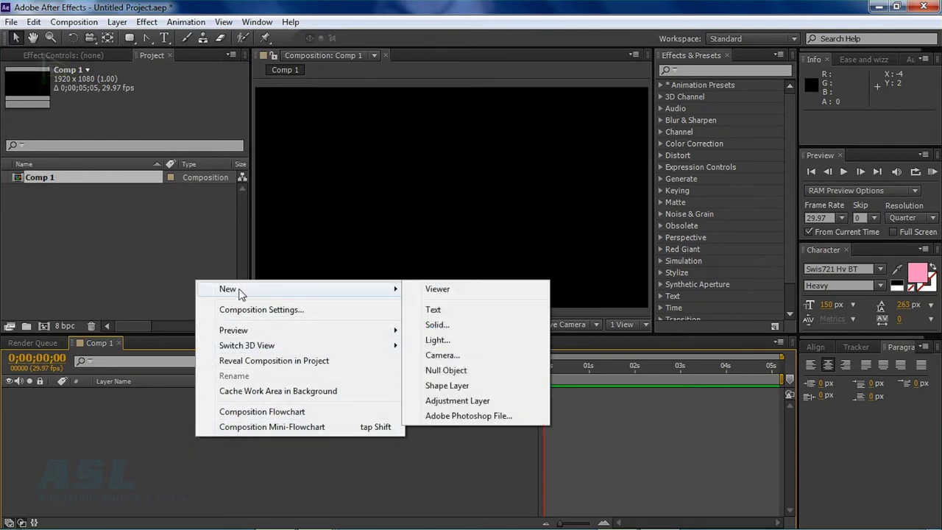
pyautogui.click(452, 328)
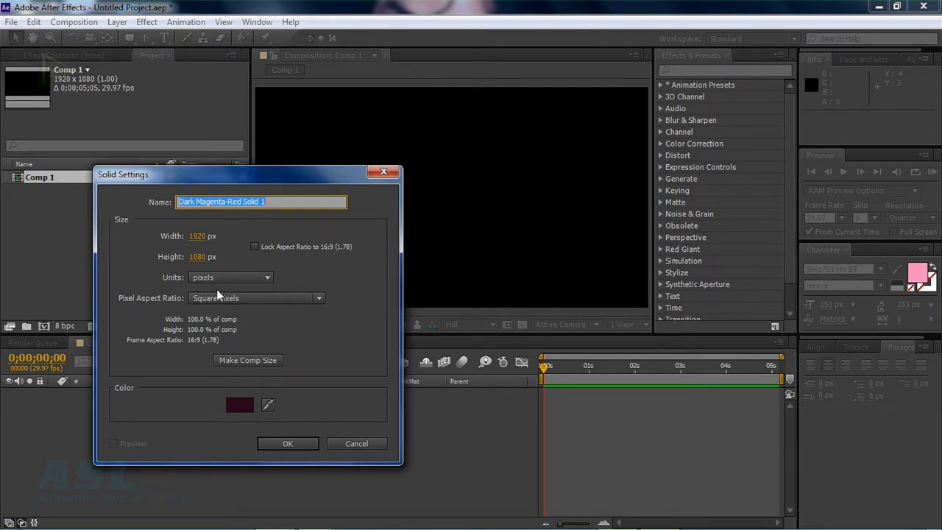
pyautogui.click(244, 406)
pyautogui.click(699, 360)
pyautogui.click(699, 360)
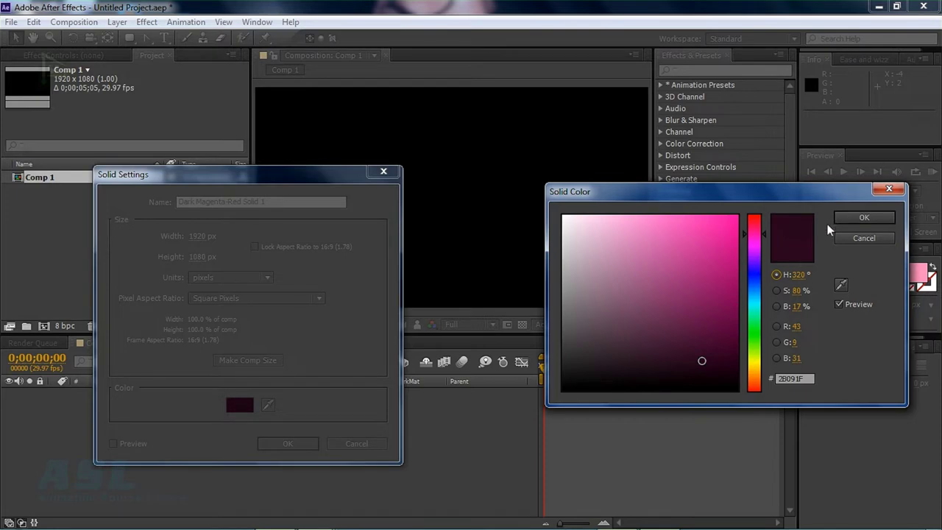
pyautogui.click(846, 221)
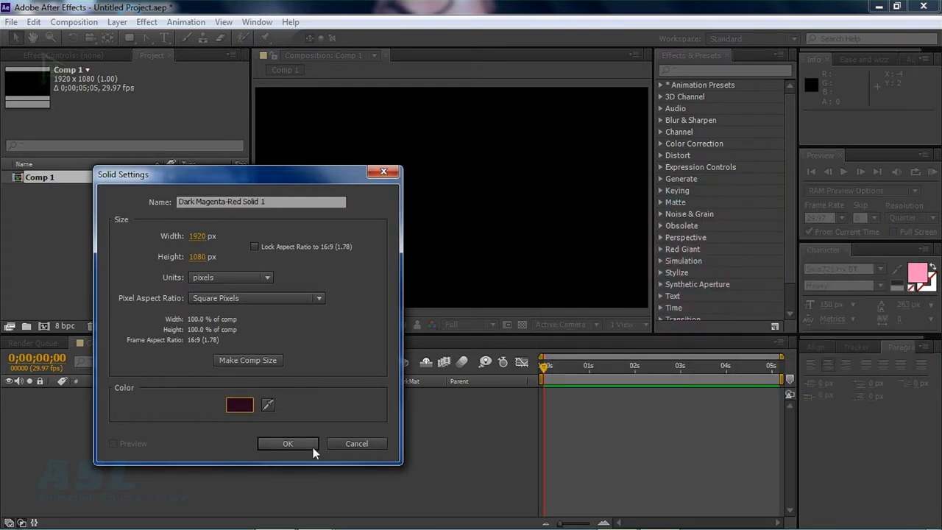
pyautogui.click(305, 446)
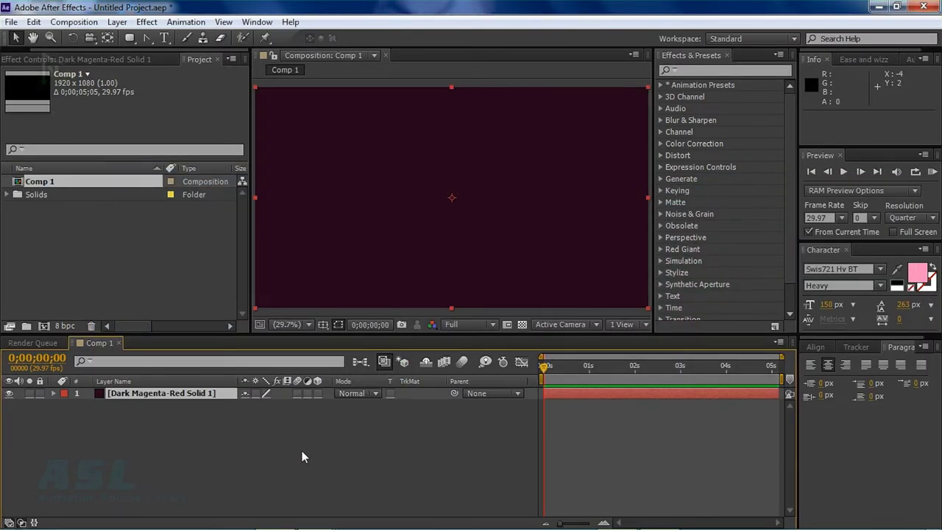
# Add a new empty shape layer above the dark magenta solid.
pyautogui.rightClick(252, 436)
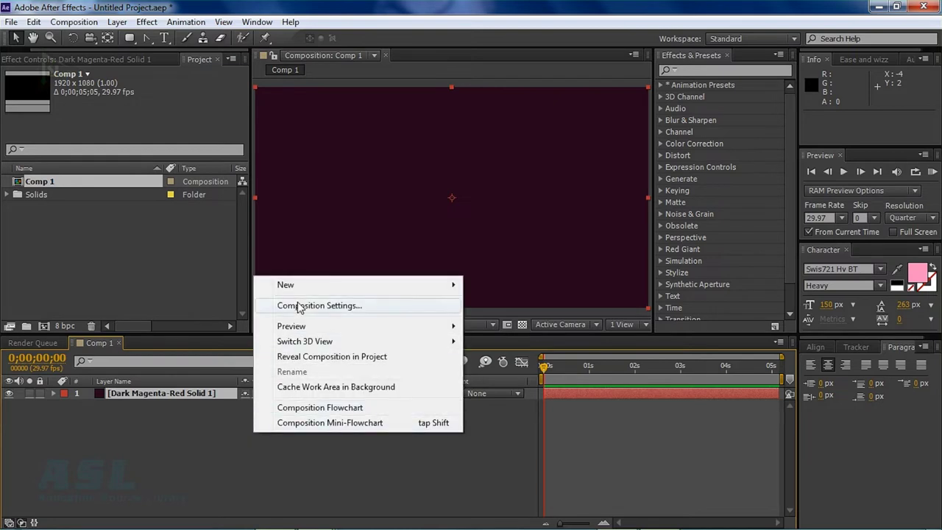
pyautogui.moveTo(348, 289)
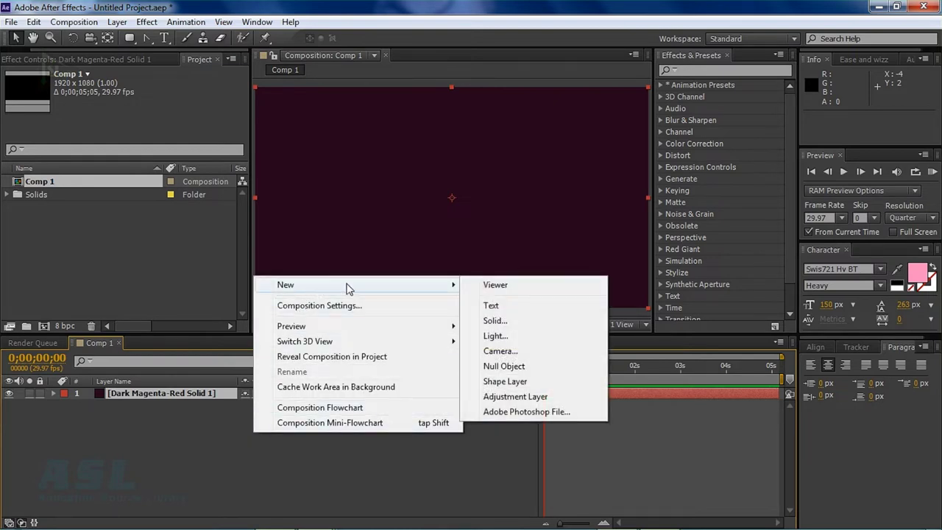
pyautogui.click(501, 385)
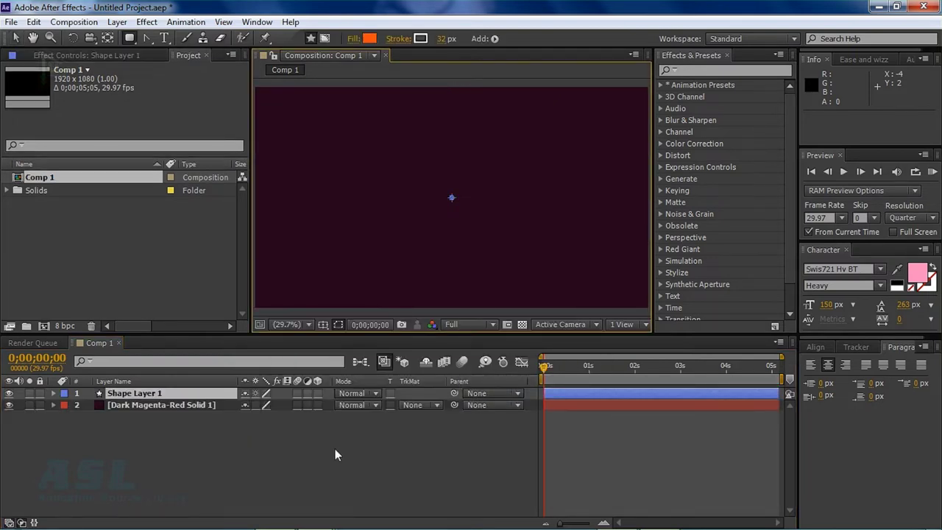
# Rename the shape layer to 'Our Shape Layer'.
pyautogui.rightClick(155, 394)
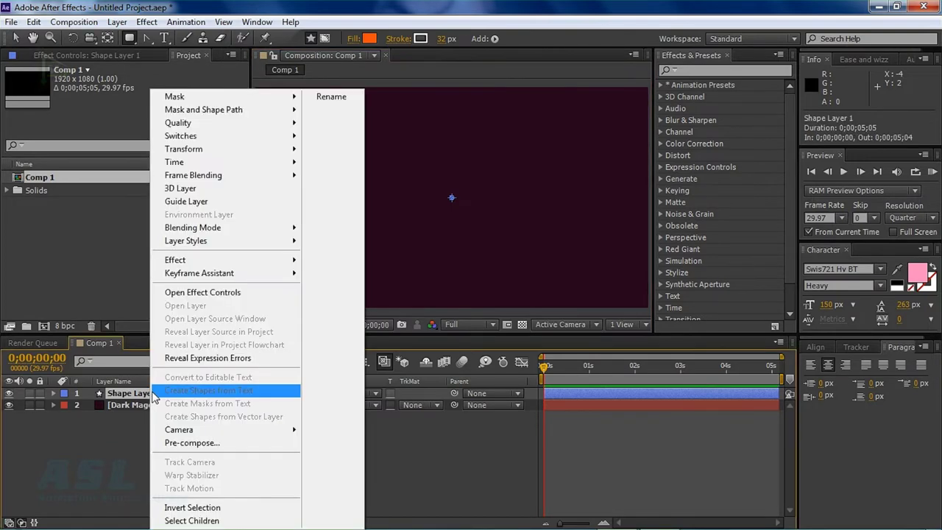
pyautogui.click(333, 97)
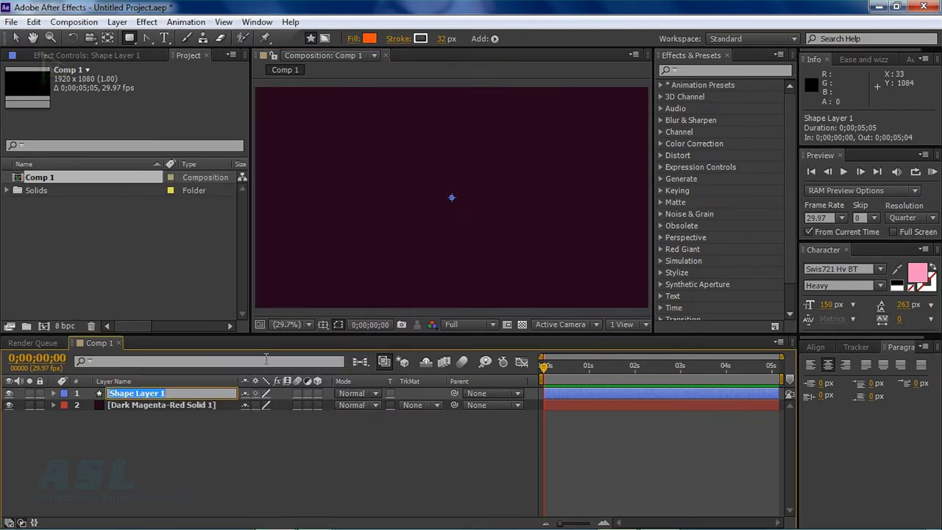
pyautogui.write('Our')
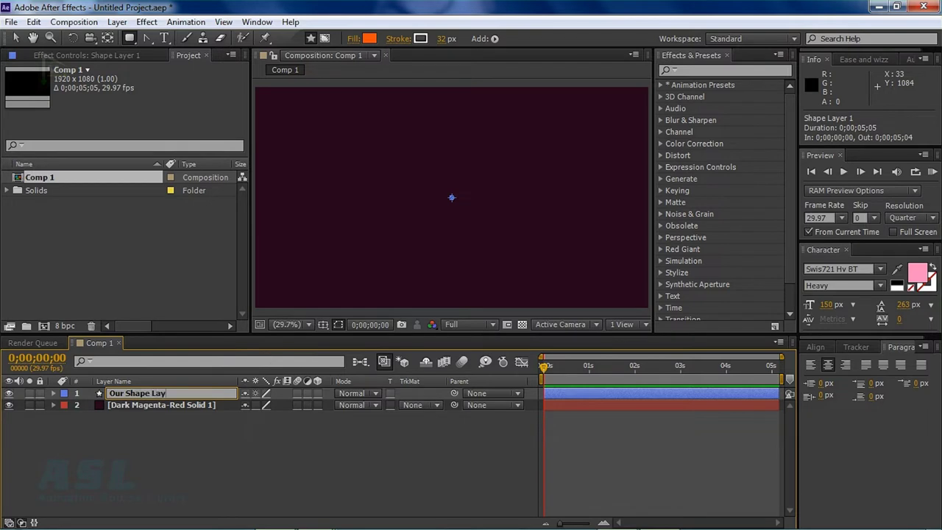
pyautogui.press('Return')
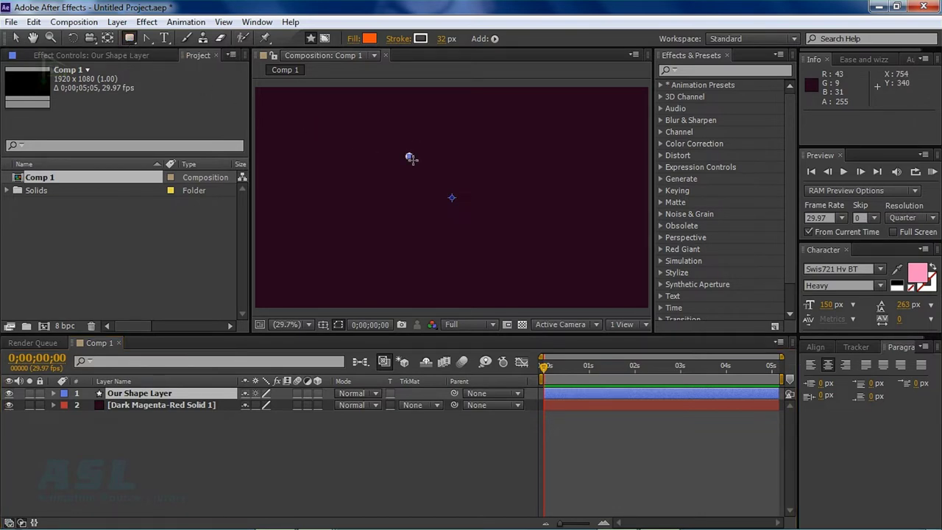
# Draw an orange square and move its anchor point to the square's centre.
pyautogui.moveTo(409, 157); pyautogui.dragTo(482, 228)
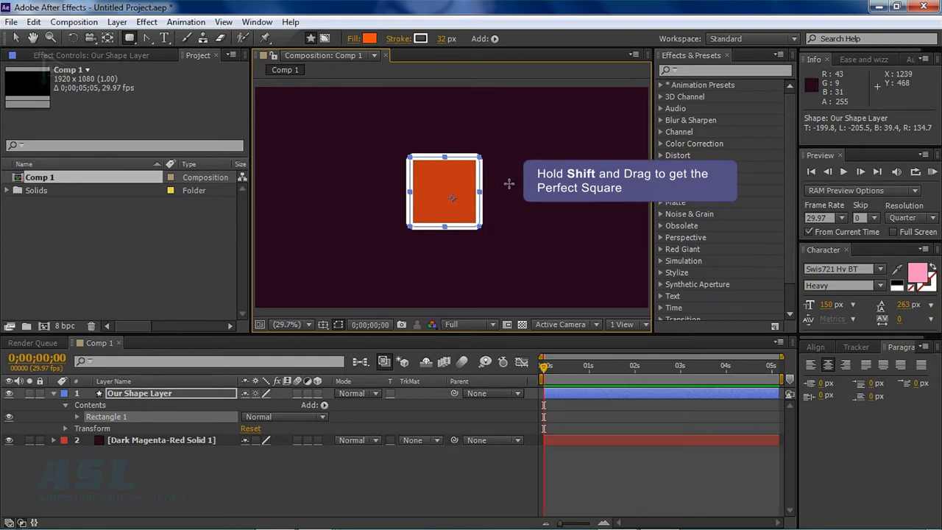
pyautogui.press('v')
pyautogui.click(152, 393)
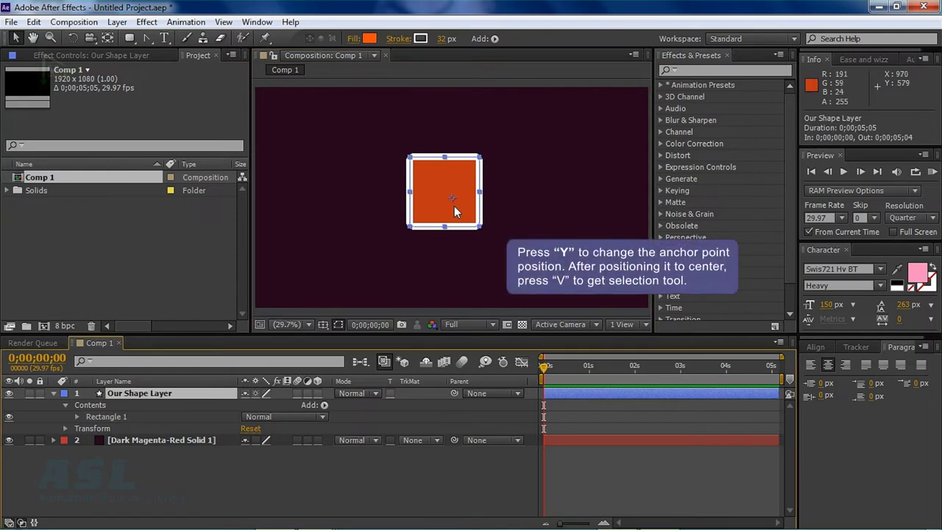
pyautogui.press('y')
pyautogui.moveTo(454, 210); pyautogui.dragTo(451, 193)
# Centre the square in the composition with Layer > Transform > Center In View.
pyautogui.press('v')
pyautogui.click(120, 22)
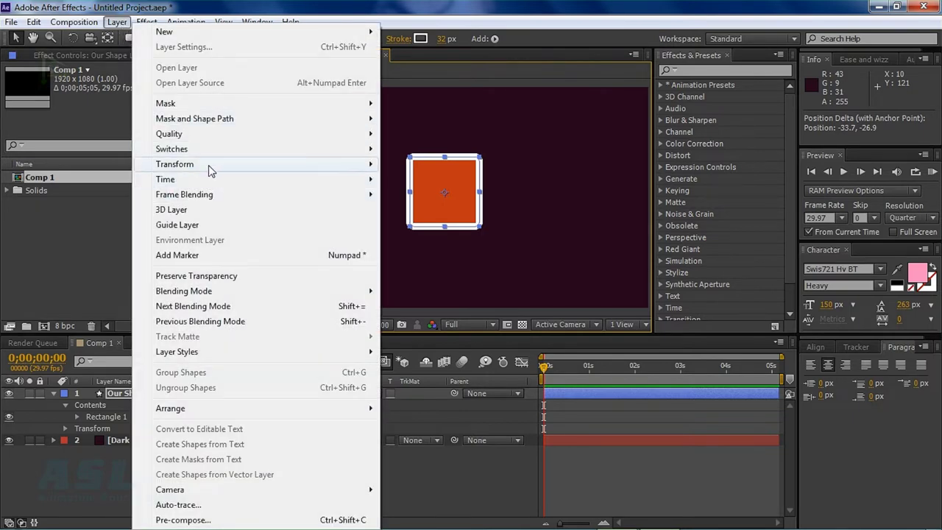
pyautogui.moveTo(214, 168)
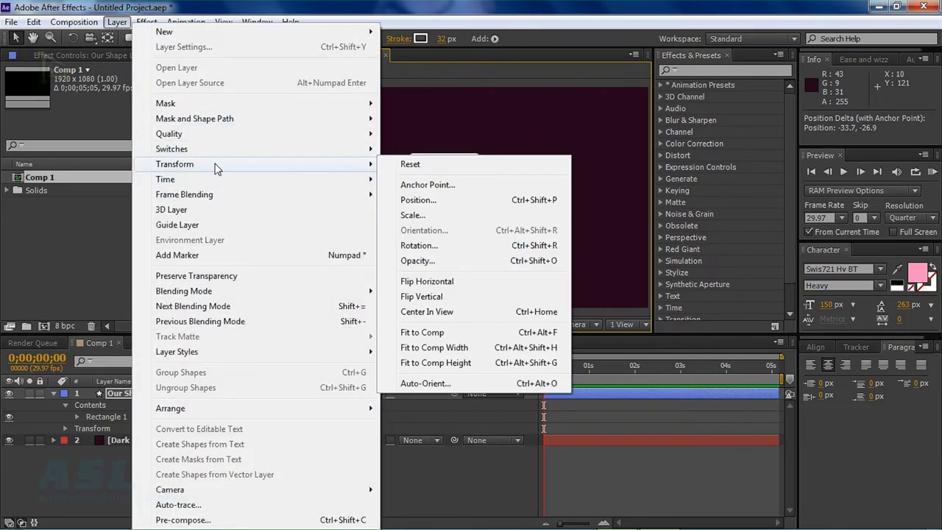
pyautogui.click(451, 313)
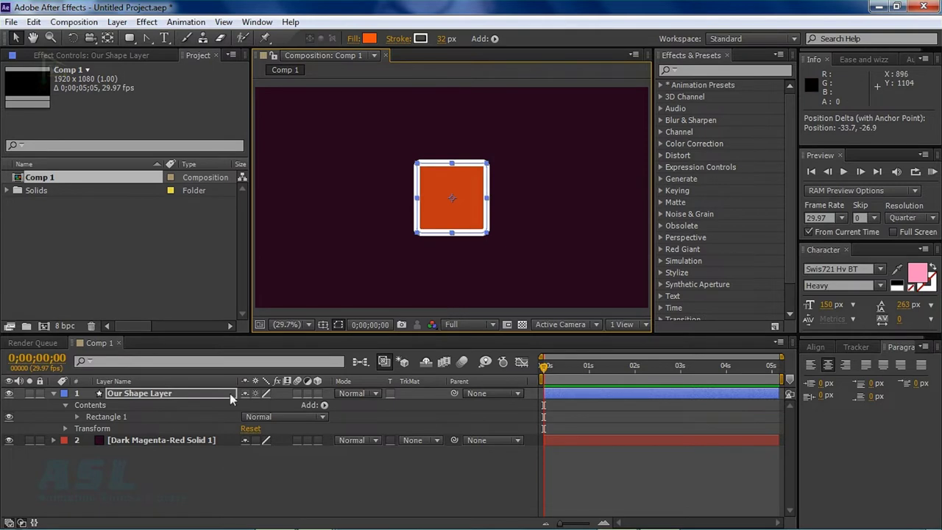
pyautogui.click(208, 396)
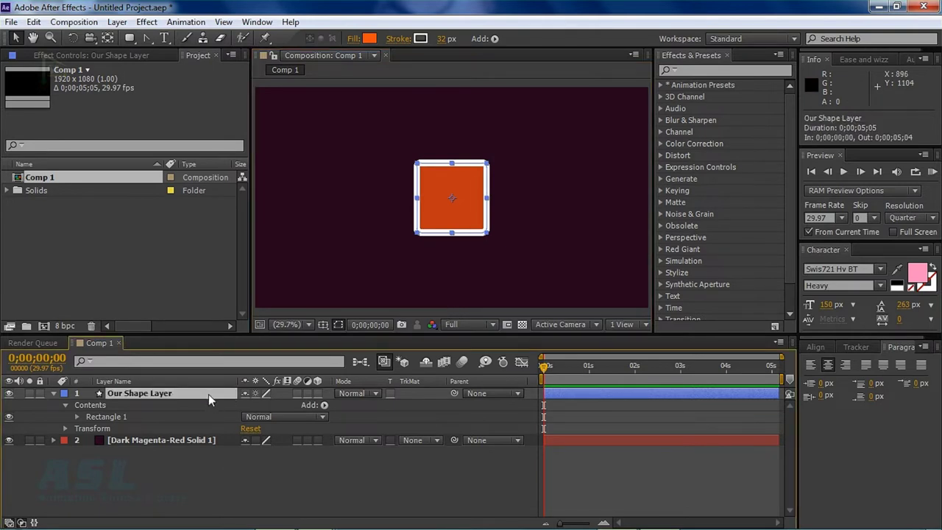
# Apply the Ramp effect to Our Shape Layer.
pyautogui.click(129, 59)
pyautogui.click(695, 70)
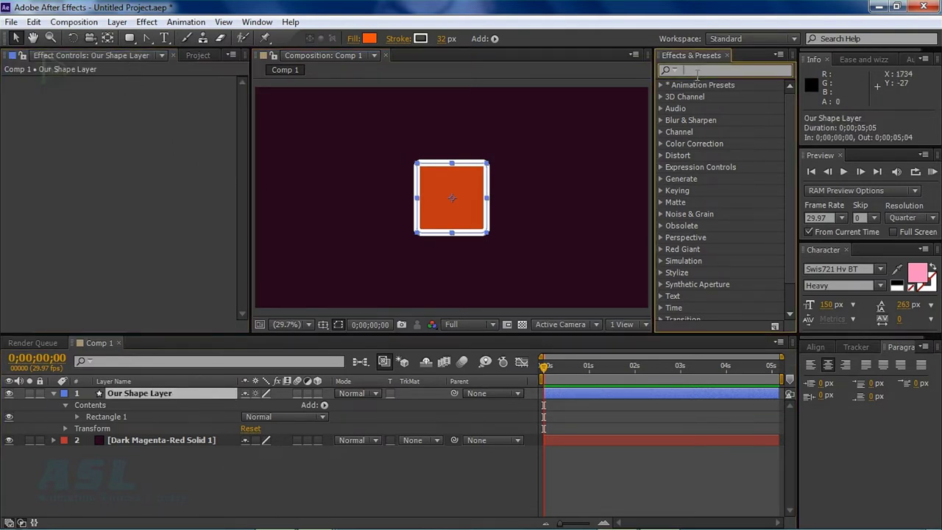
pyautogui.write('ramp')
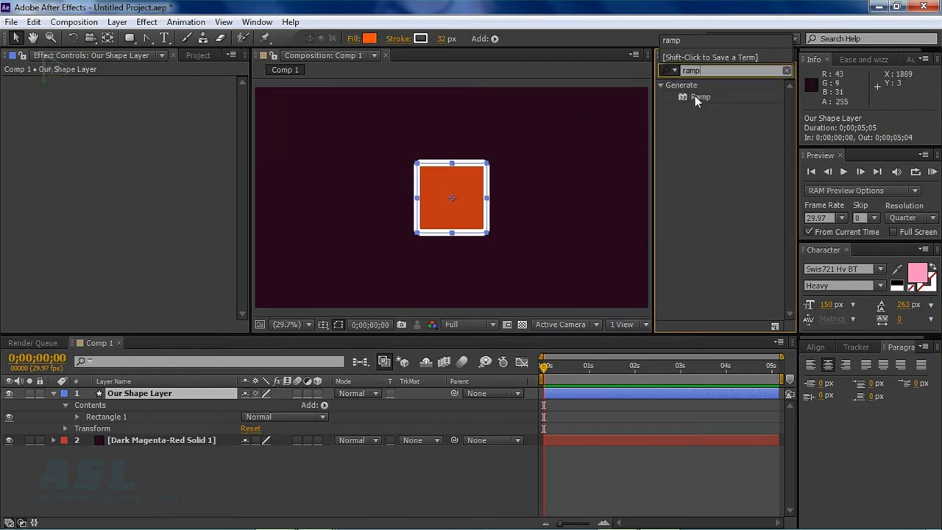
pyautogui.click(697, 97)
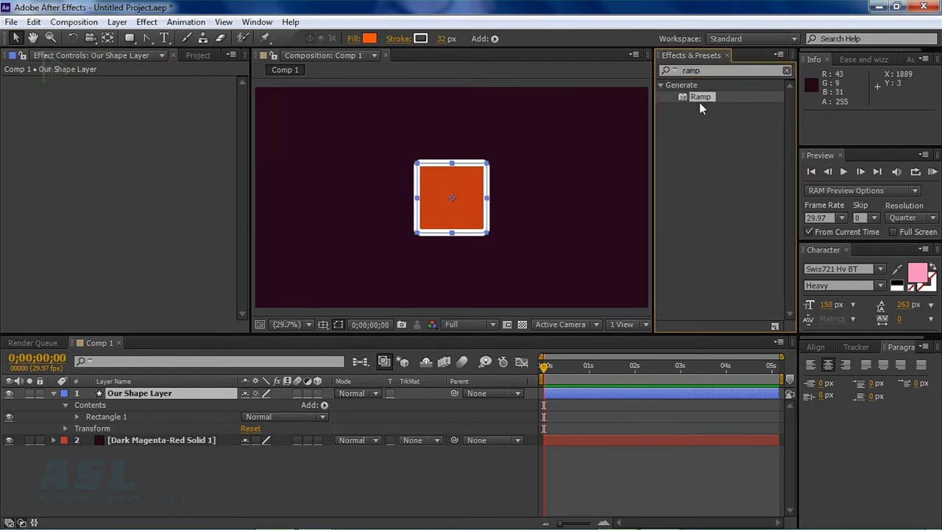
pyautogui.doubleClick(700, 98)
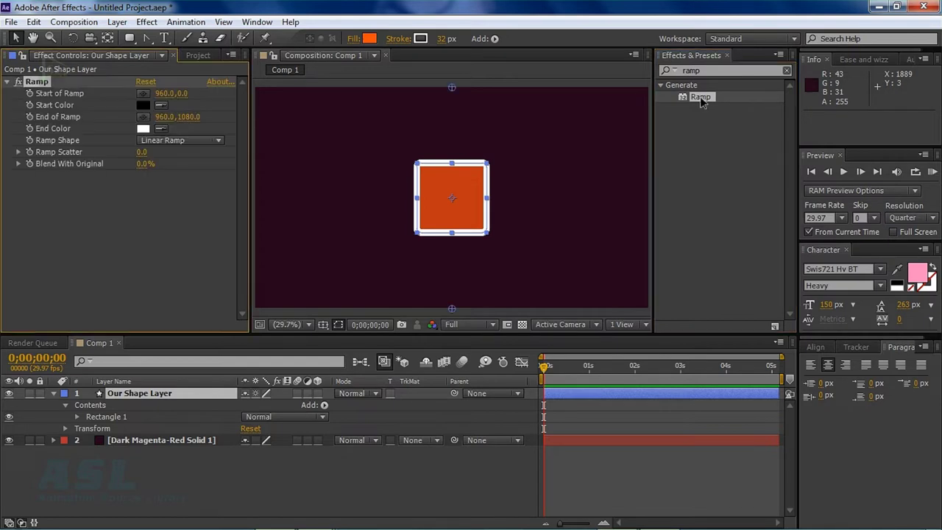
# Set the Ramp start colour to red (D00909) and end colour to magenta (E30AD1).
pyautogui.click(142, 106)
pyautogui.moveTo(741, 257); pyautogui.dragTo(736, 244)
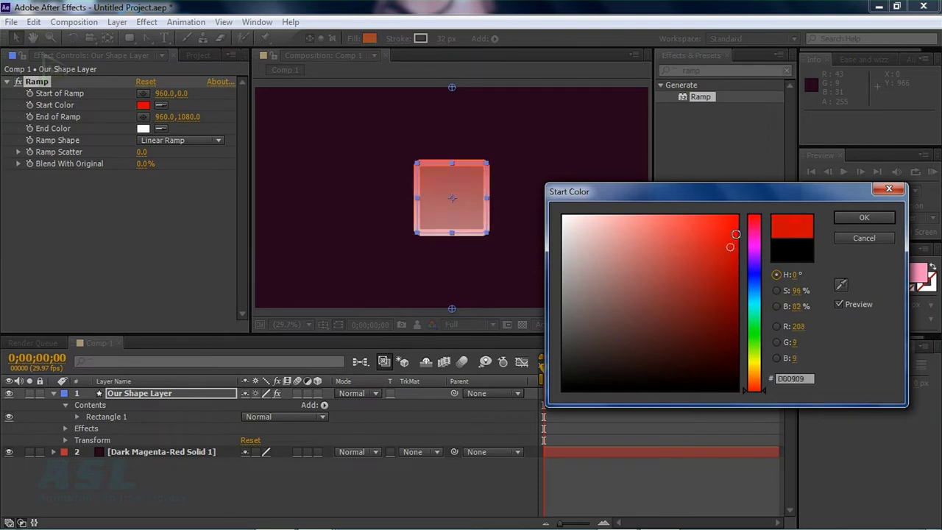
pyautogui.click(853, 218)
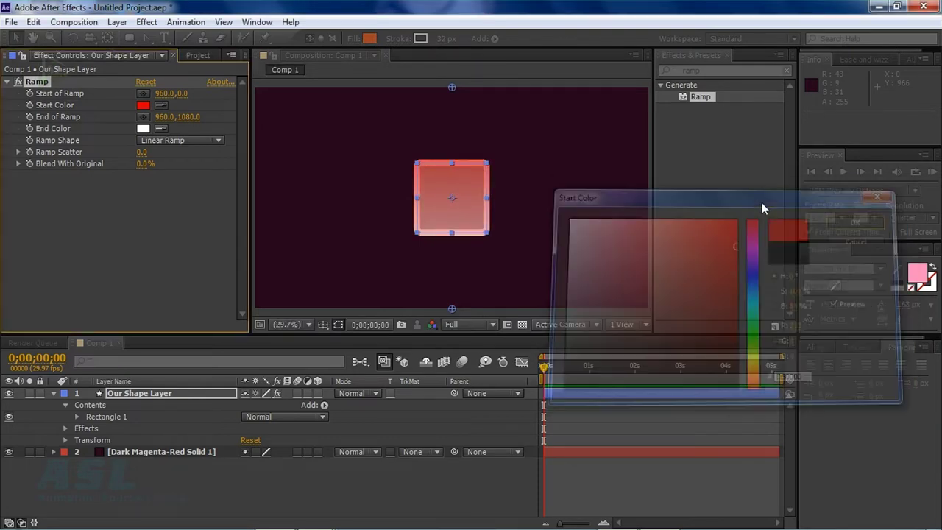
pyautogui.click(144, 129)
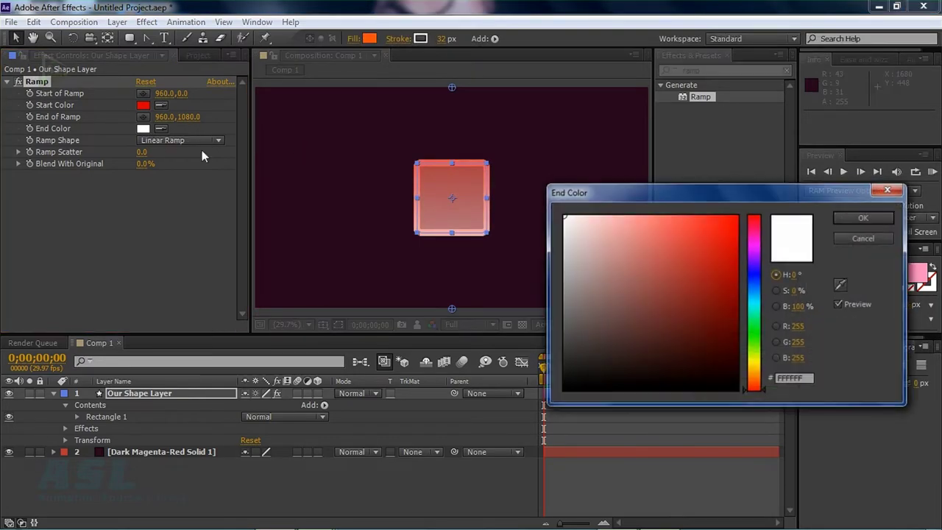
pyautogui.click(753, 241)
pyautogui.click(731, 236)
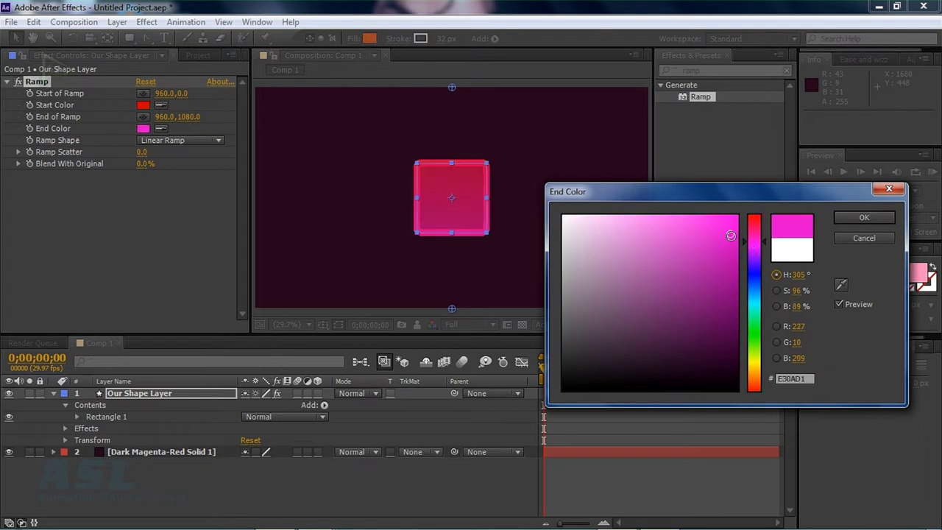
pyautogui.click(866, 217)
pyautogui.click(177, 394)
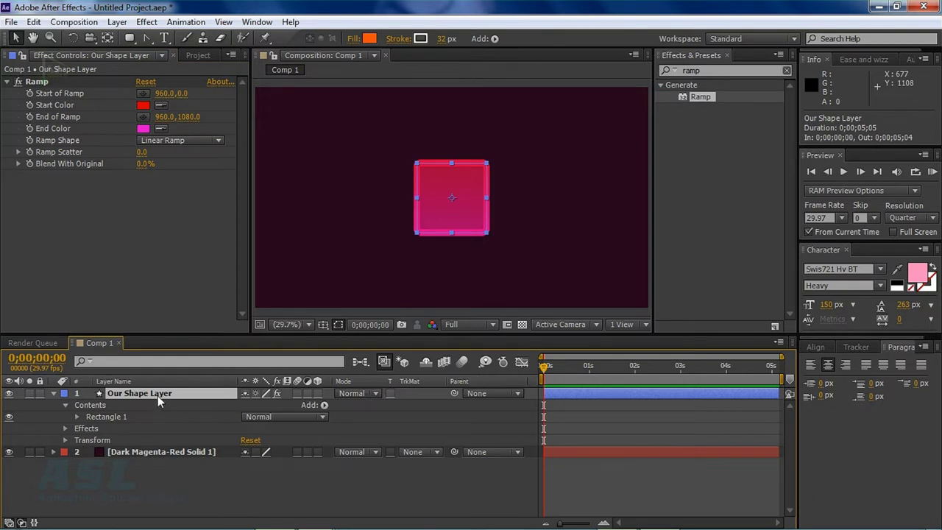
# Keyframe Scale at 0% at the start, 120% at frame 14 and 100% at one second.
pyautogui.press('s')
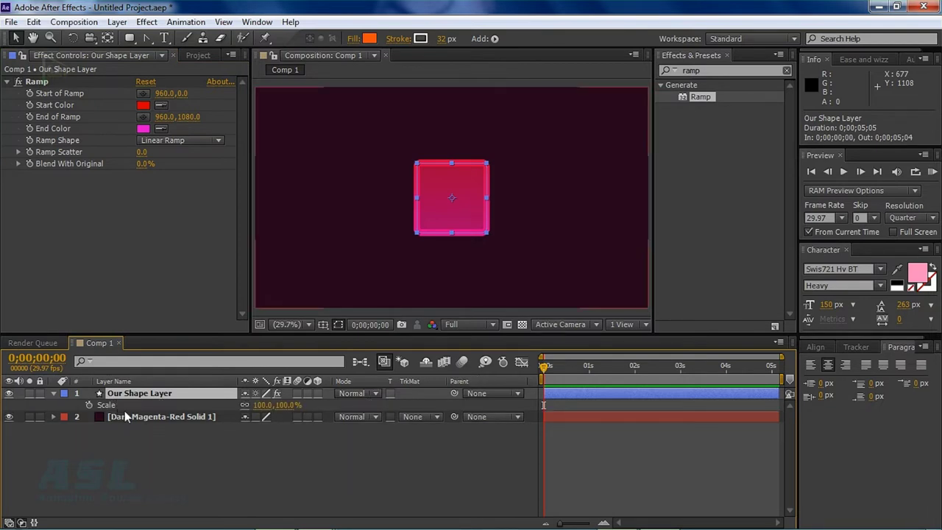
pyautogui.click(89, 405)
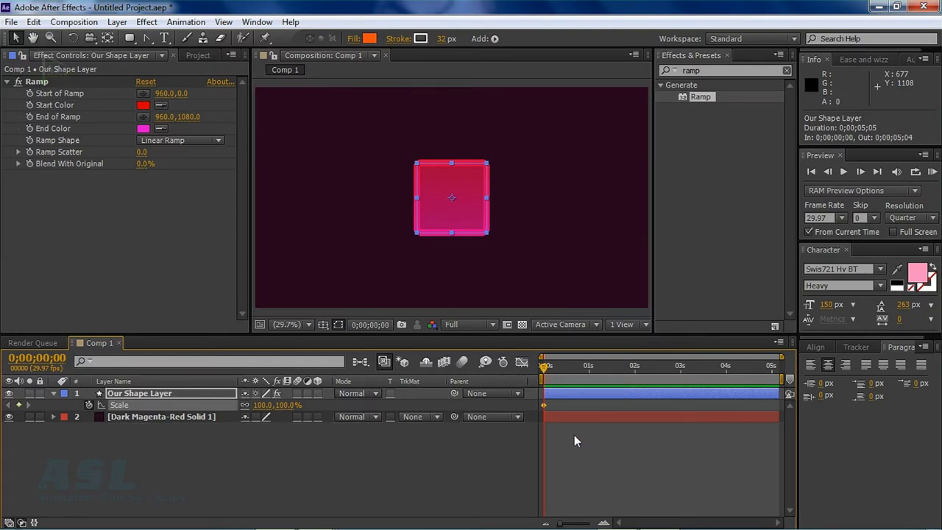
pyautogui.press('=')
pyautogui.moveTo(561, 369); pyautogui.dragTo(634, 366)
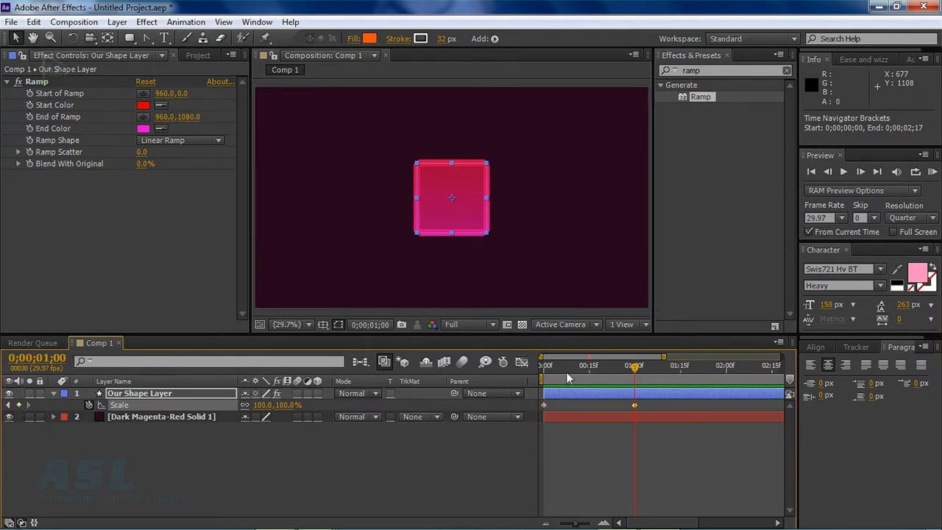
pyautogui.click(589, 368)
pyautogui.click(284, 405)
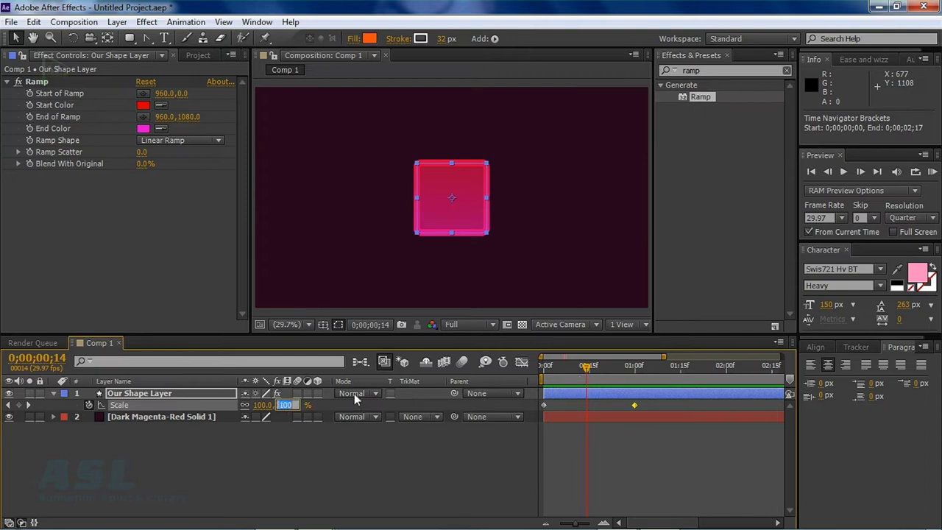
pyautogui.write('12')
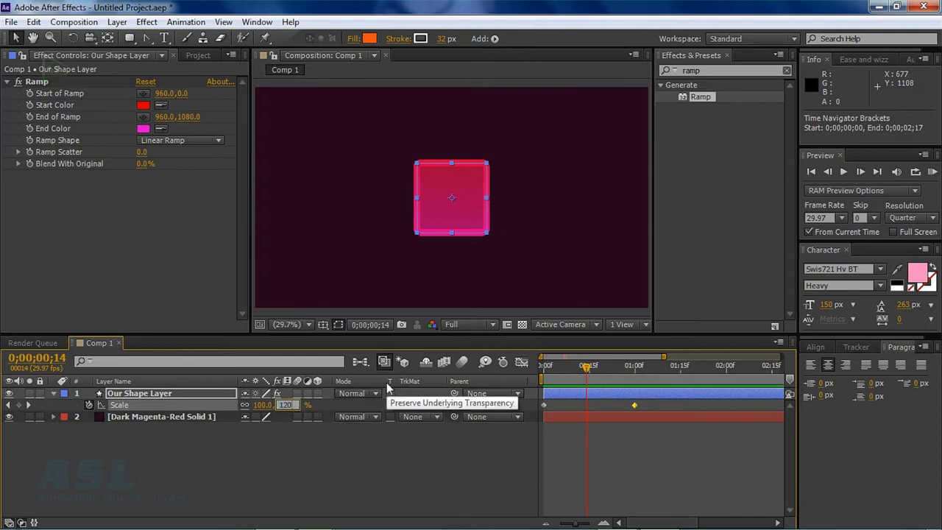
pyautogui.press('Return')
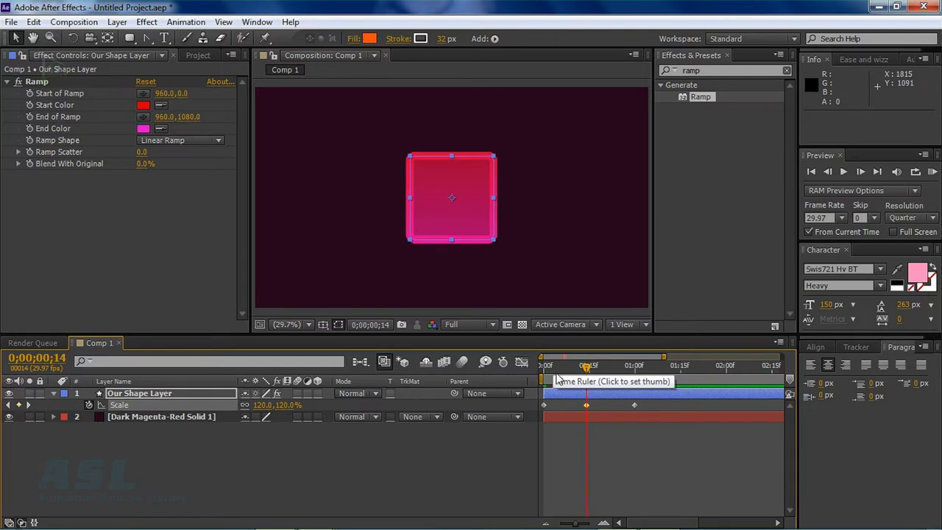
pyautogui.click(545, 376)
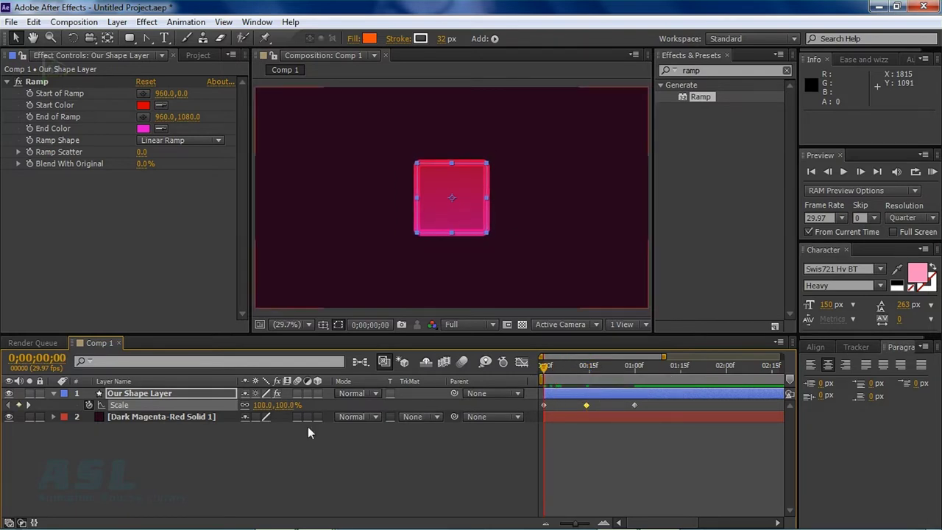
pyautogui.click(289, 405)
pyautogui.write('0')
pyautogui.press('Return')
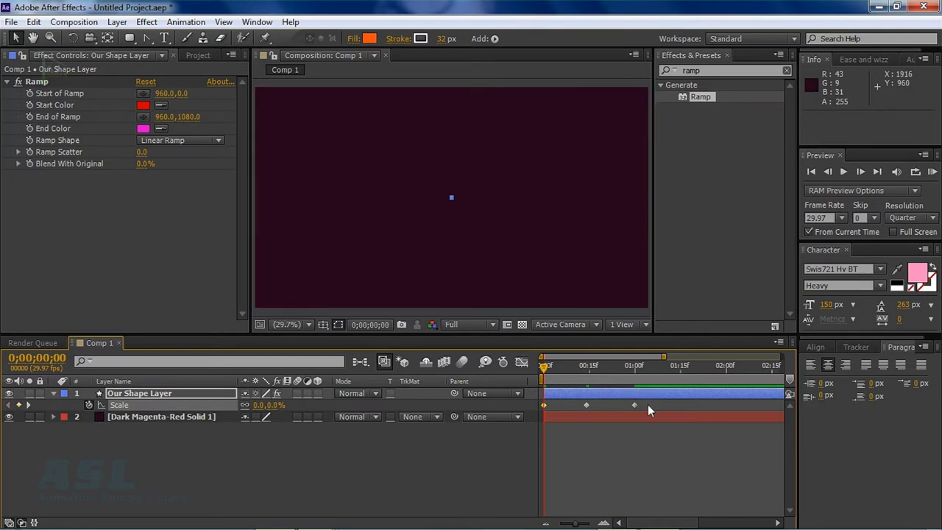
# Apply Easy Ease to the three Scale keyframes.
pyautogui.moveTo(647, 410); pyautogui.dragTo(542, 400)
pyautogui.rightClick(586, 406)
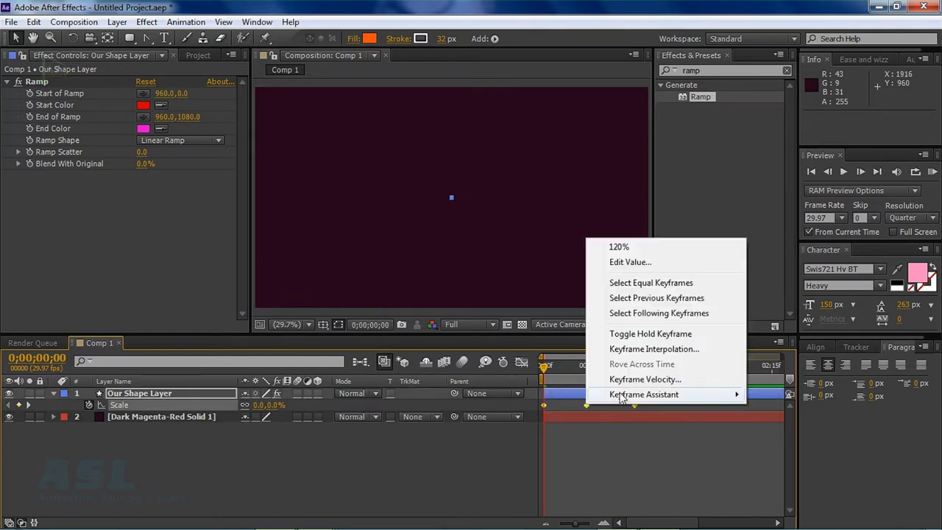
pyautogui.moveTo(660, 397)
pyautogui.click(486, 426)
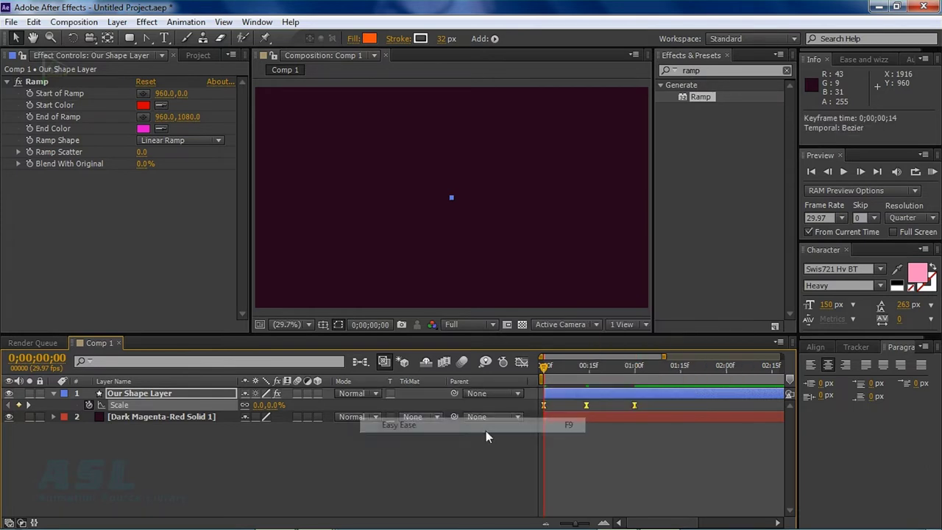
pyautogui.click(607, 405)
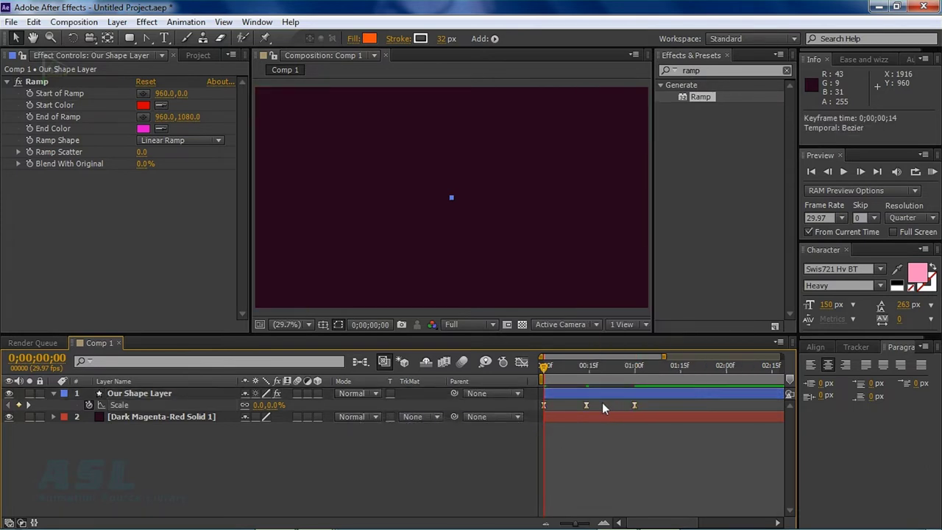
pyautogui.moveTo(586, 406); pyautogui.dragTo(589, 405)
pyautogui.click(601, 406)
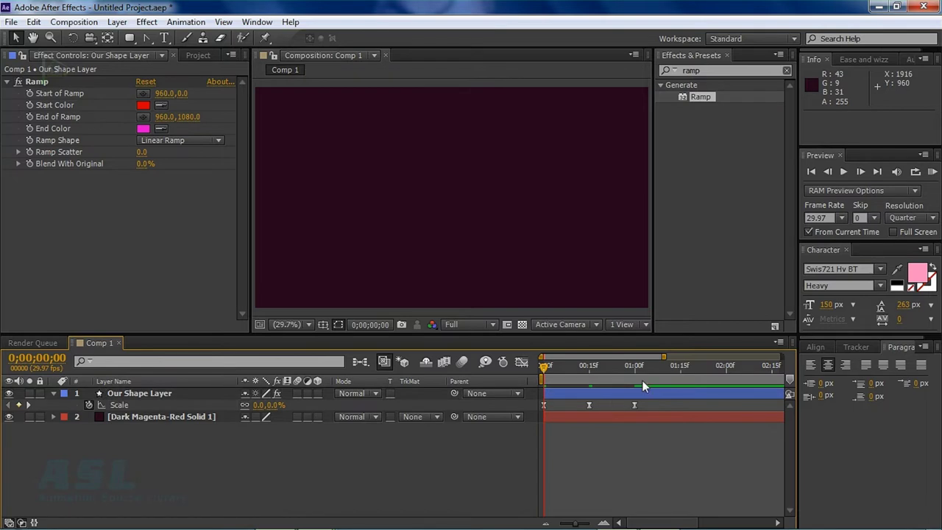
# Play a RAM preview of the pop-in, then stop at frame 15 with the square at 120%.
pyautogui.click(932, 175)
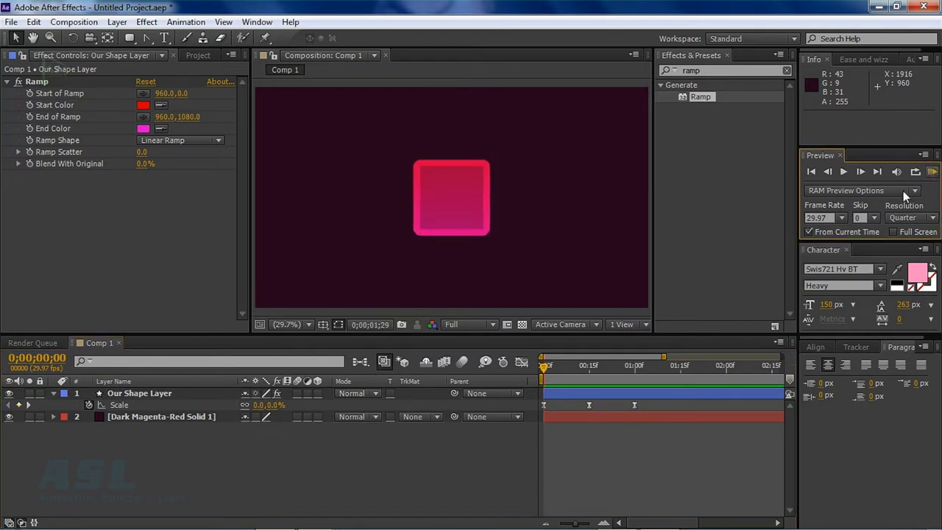
pyautogui.click(535, 369)
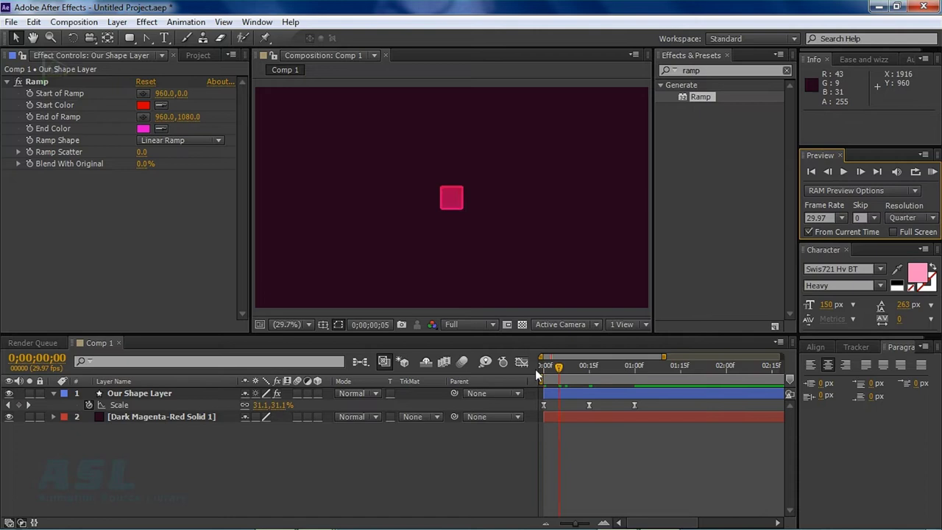
pyautogui.click(931, 171)
pyautogui.click(928, 176)
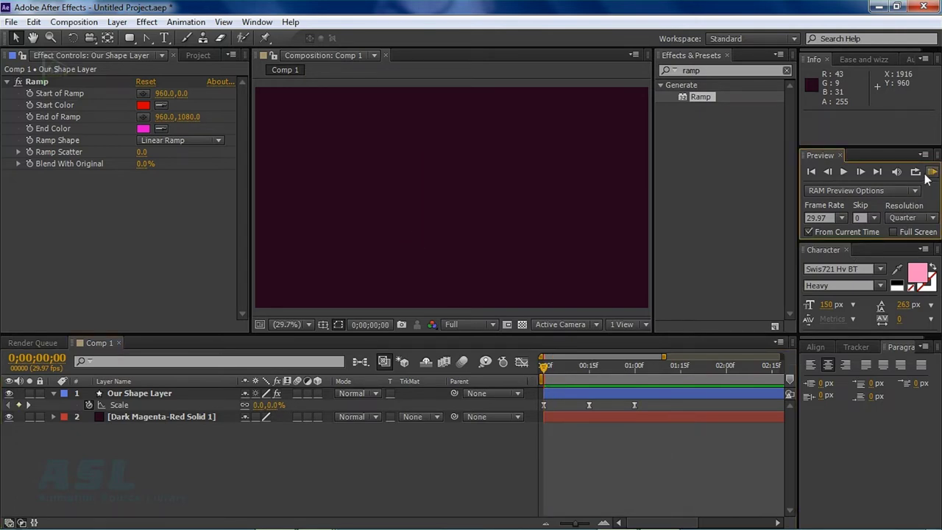
pyautogui.click(931, 174)
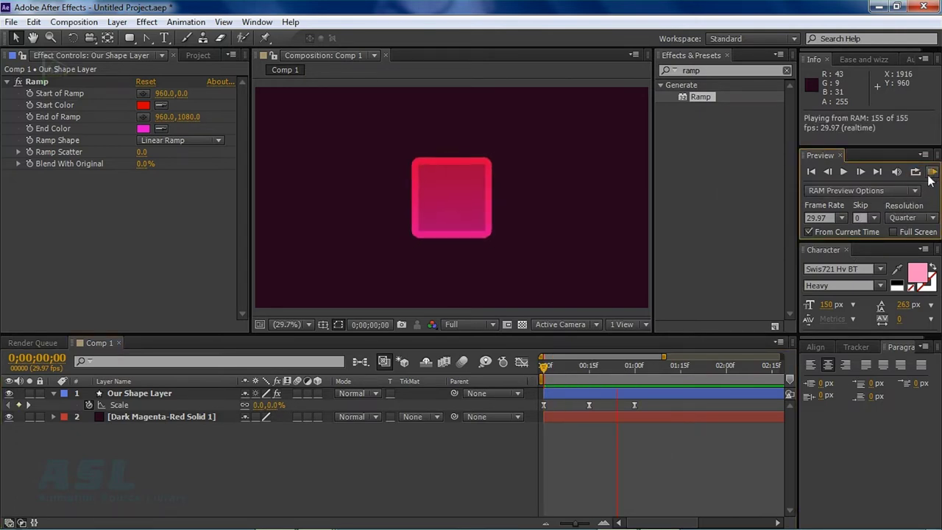
pyautogui.click(932, 175)
pyautogui.moveTo(605, 373)
pyautogui.mouseDown()
pyautogui.moveTo(555, 371)
pyautogui.moveTo(589, 370)
pyautogui.mouseUp()
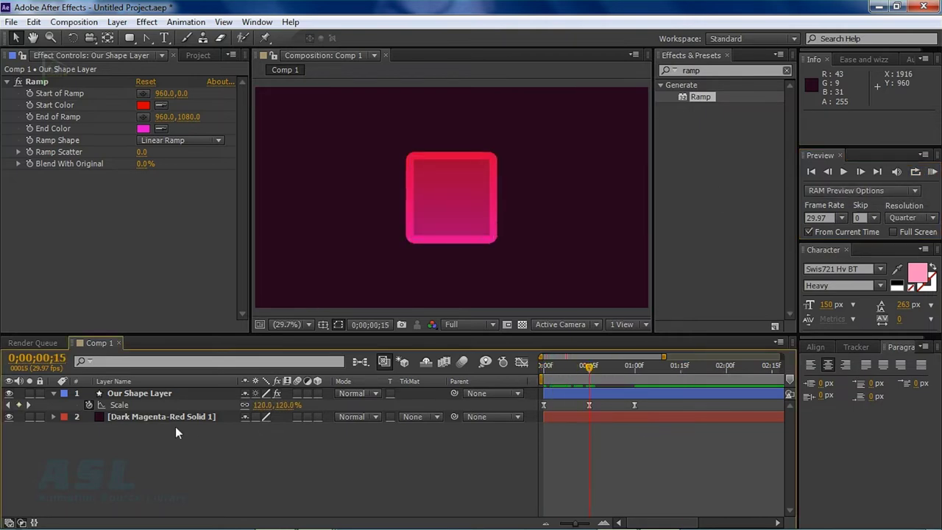
pyautogui.click(180, 397)
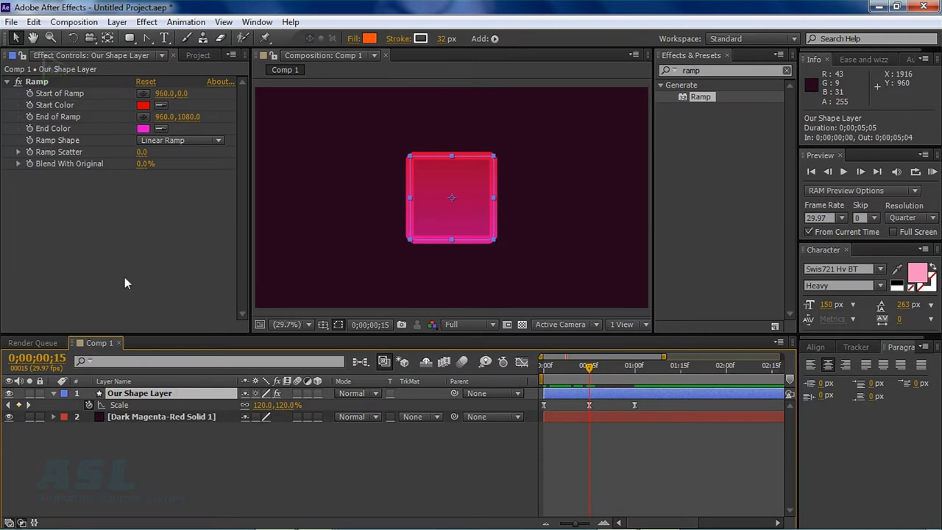
# Duplicate Our Shape Layer and move the copy below the original.
pyautogui.click(34, 22)
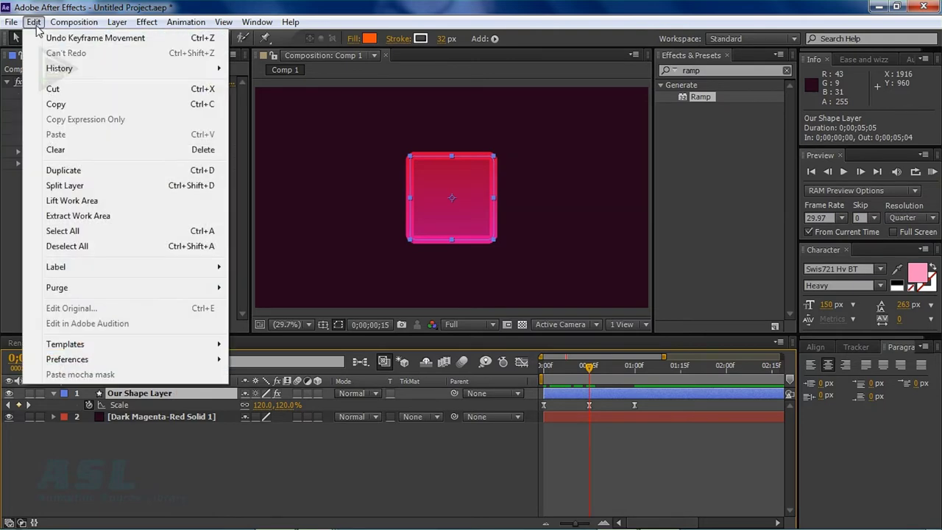
pyautogui.click(110, 177)
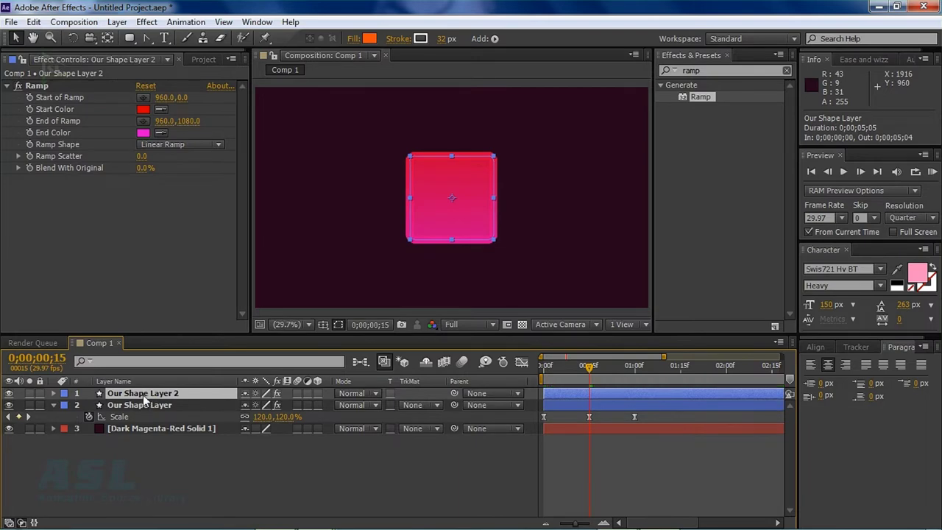
pyautogui.moveTo(143, 394); pyautogui.dragTo(145, 415)
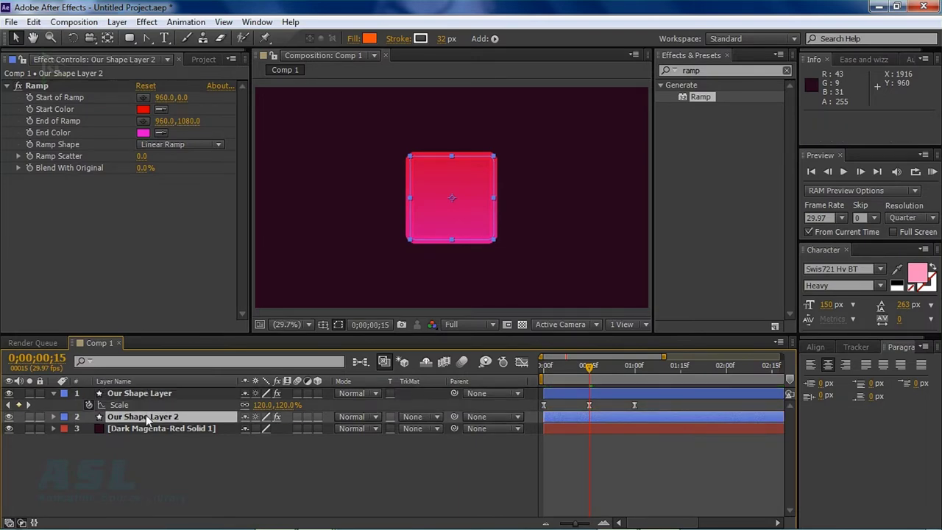
# Rename the copy 'Long Shadow' and delete its Ramp effect.
pyautogui.rightClick(147, 416)
pyautogui.click(337, 98)
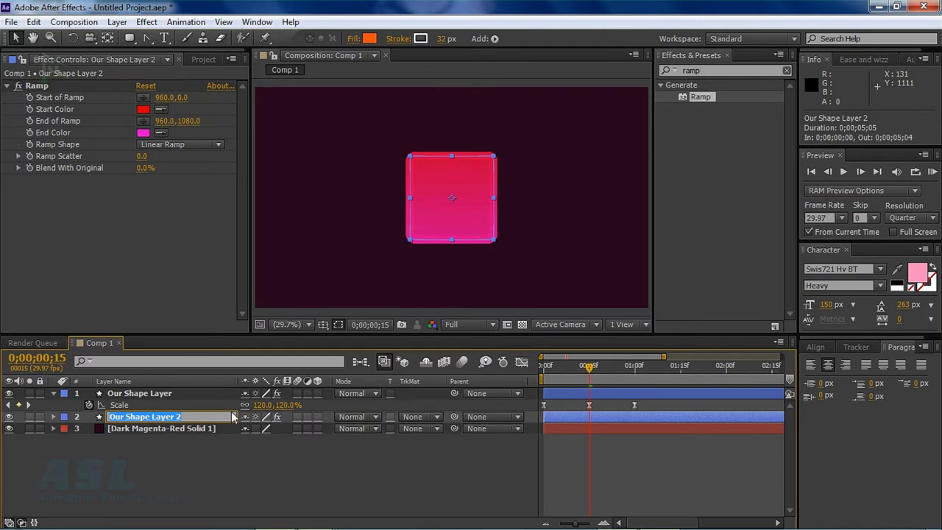
pyautogui.write('Long')
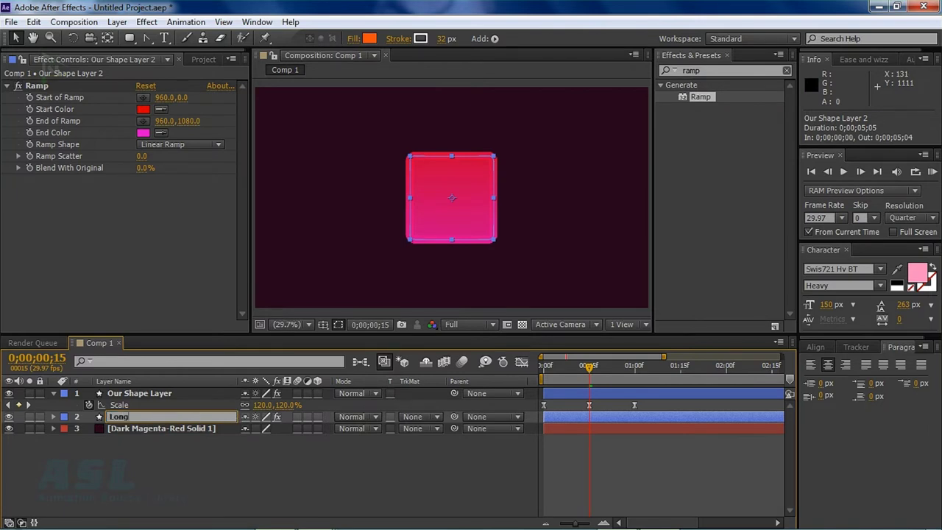
pyautogui.write(' Shadow')
pyautogui.press('Return')
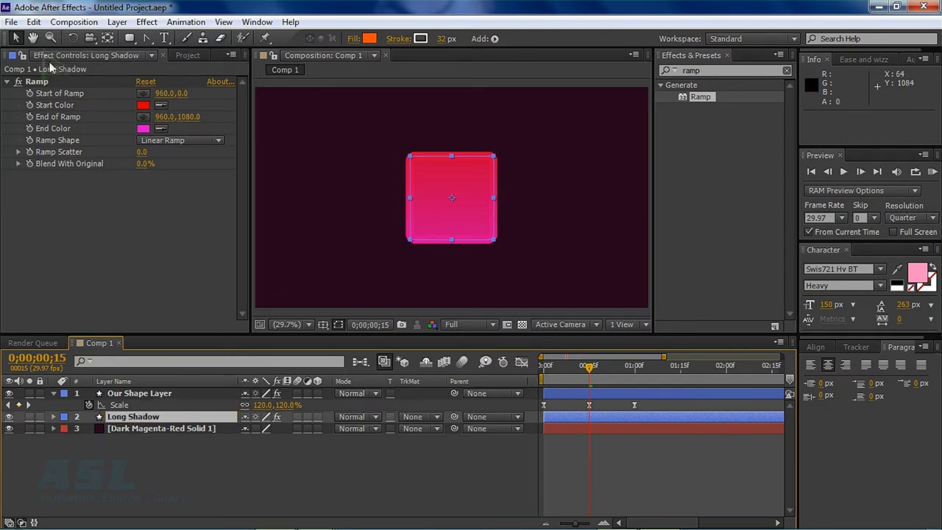
pyautogui.click(42, 81)
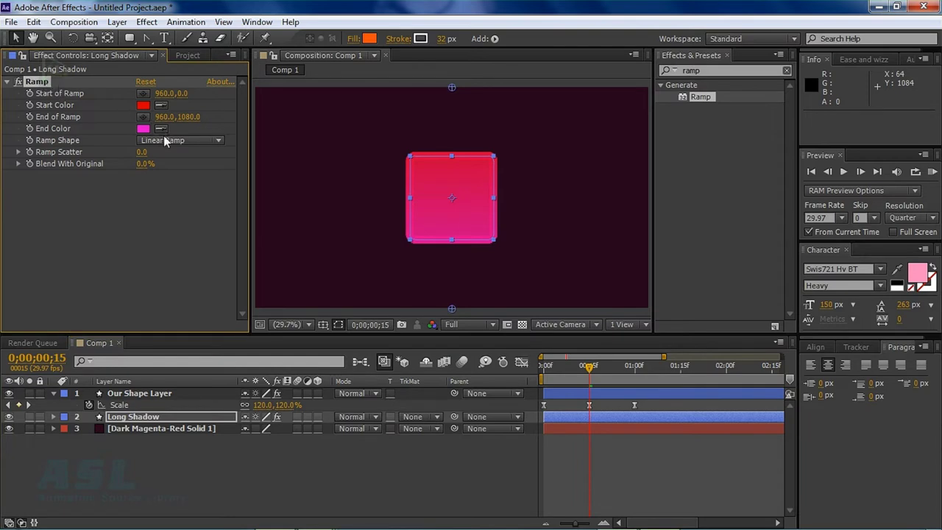
pyautogui.press('Delete')
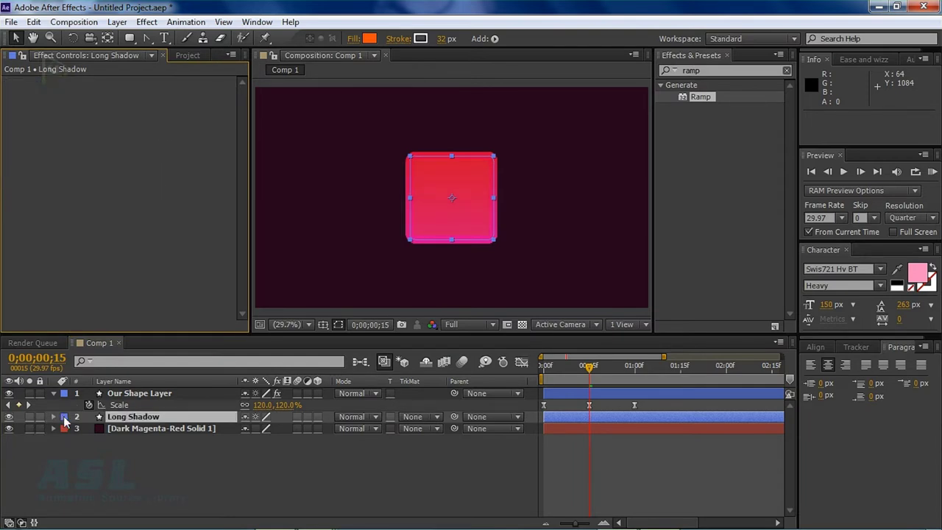
# Apply CC Scale Wipe to Long Shadow with Stretch 100 and Direction 50°.
pyautogui.click(53, 393)
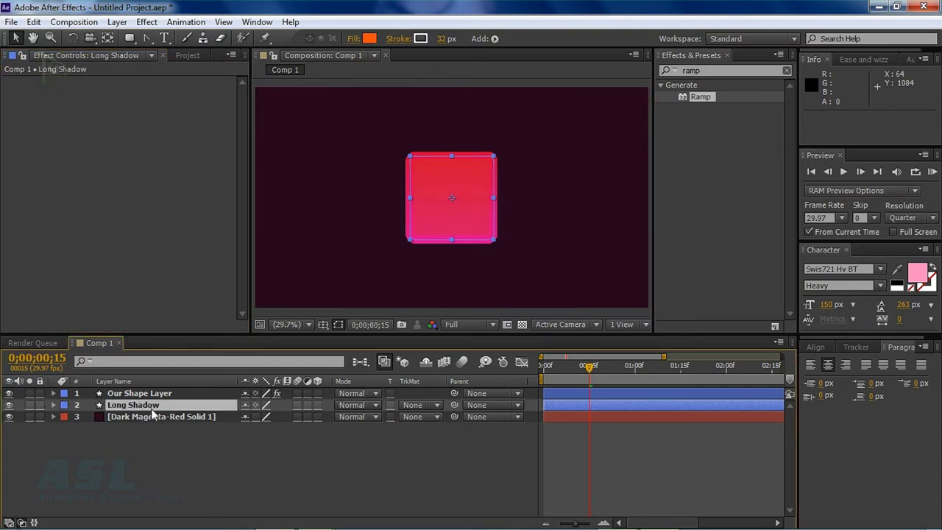
pyautogui.doubleClick(692, 71)
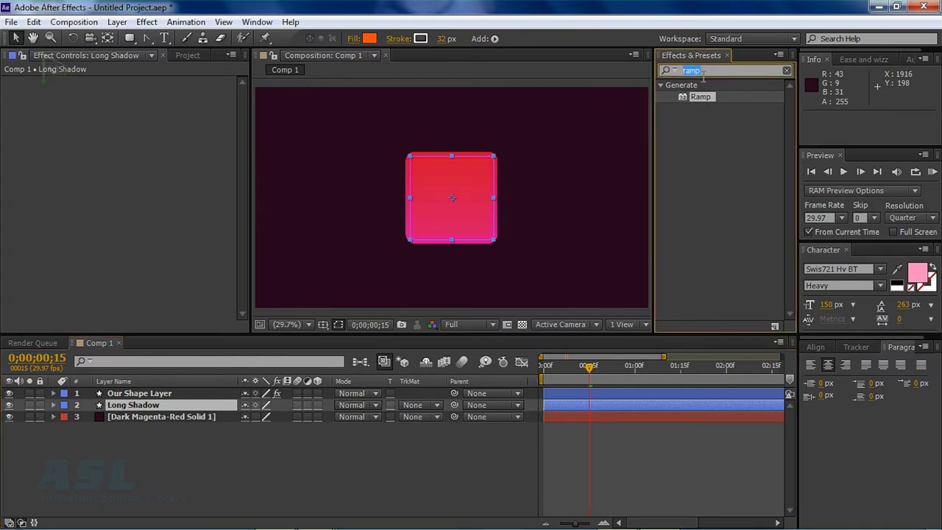
pyautogui.write('scale')
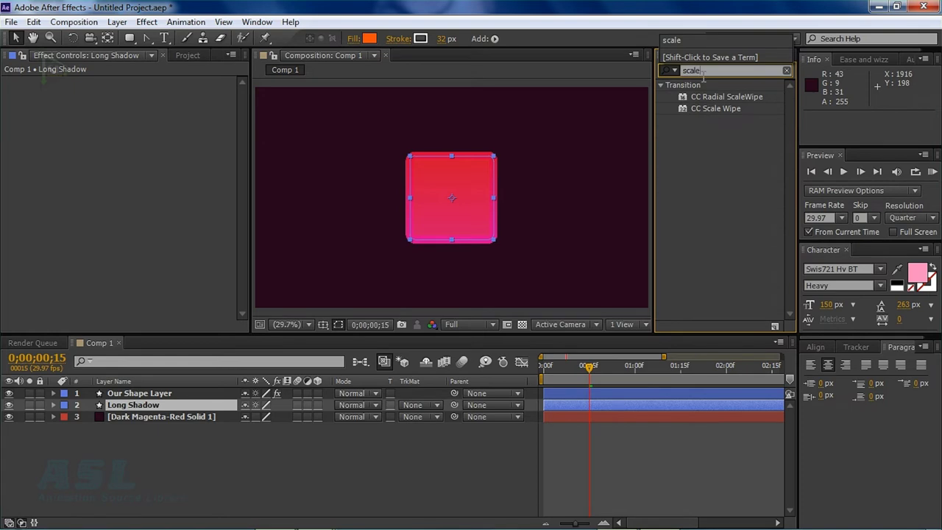
pyautogui.click(715, 108)
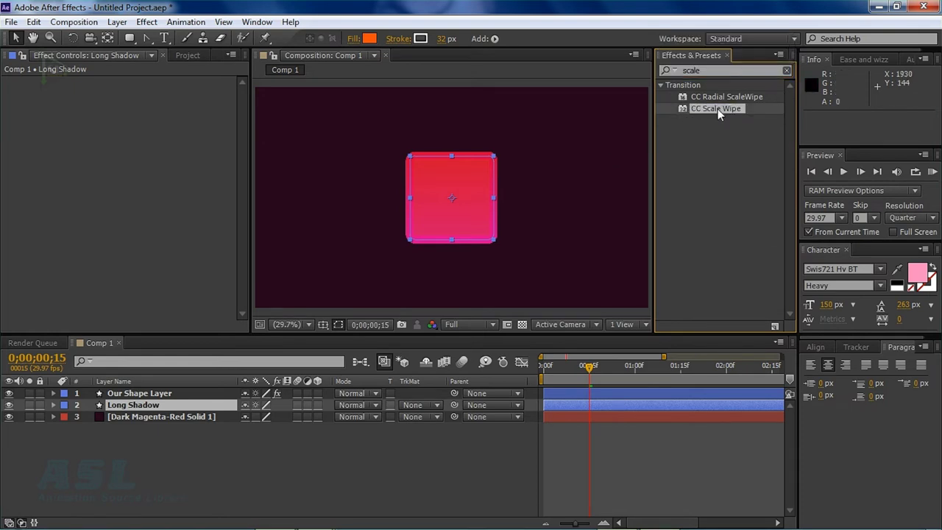
pyautogui.doubleClick(717, 108)
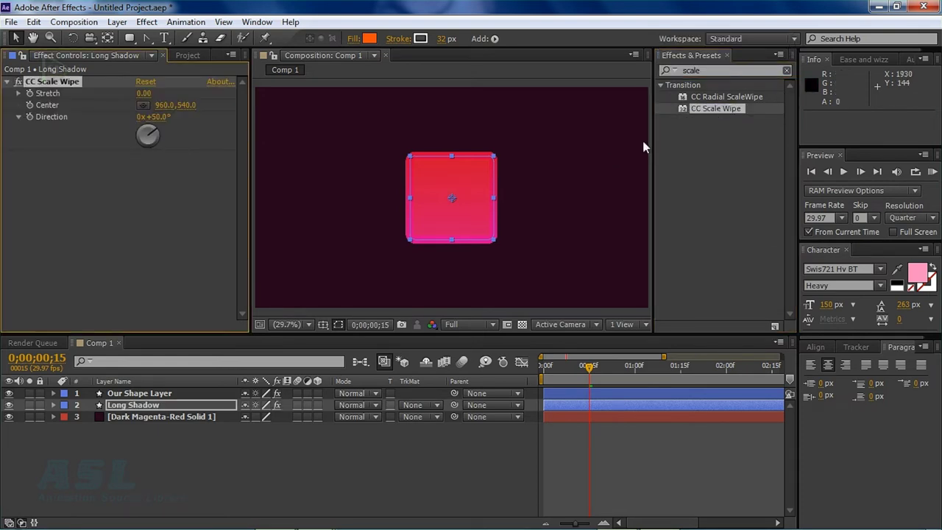
pyautogui.click(143, 94)
pyautogui.write('100')
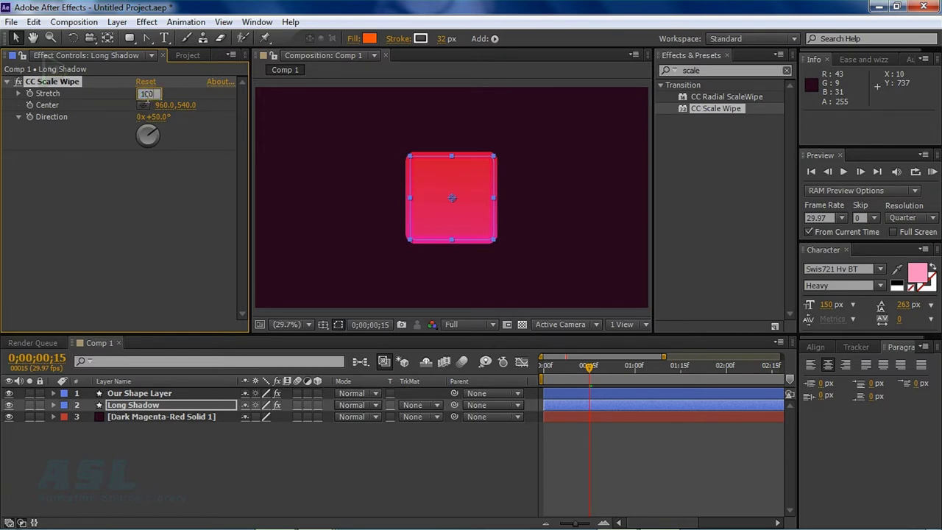
pyautogui.press('Return')
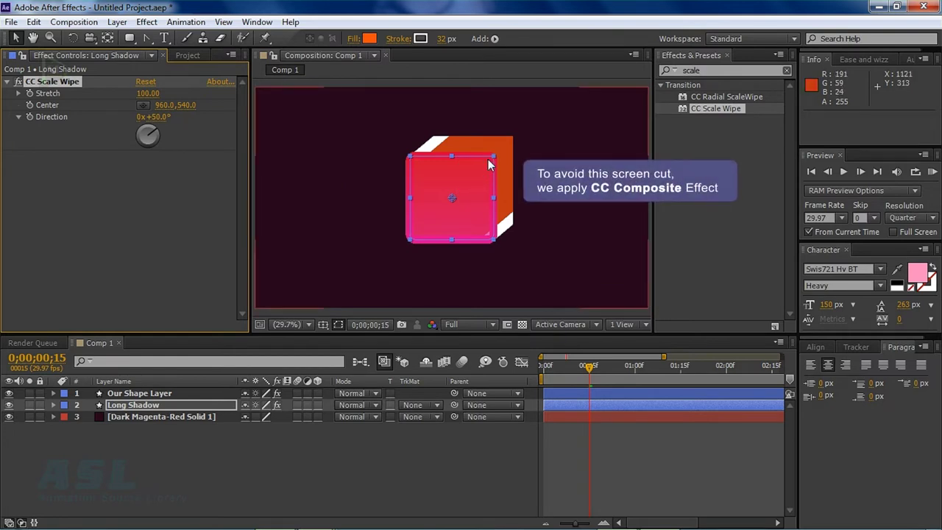
# Add CC Composite to Long Shadow and place it above CC Scale Wipe.
pyautogui.click(709, 72)
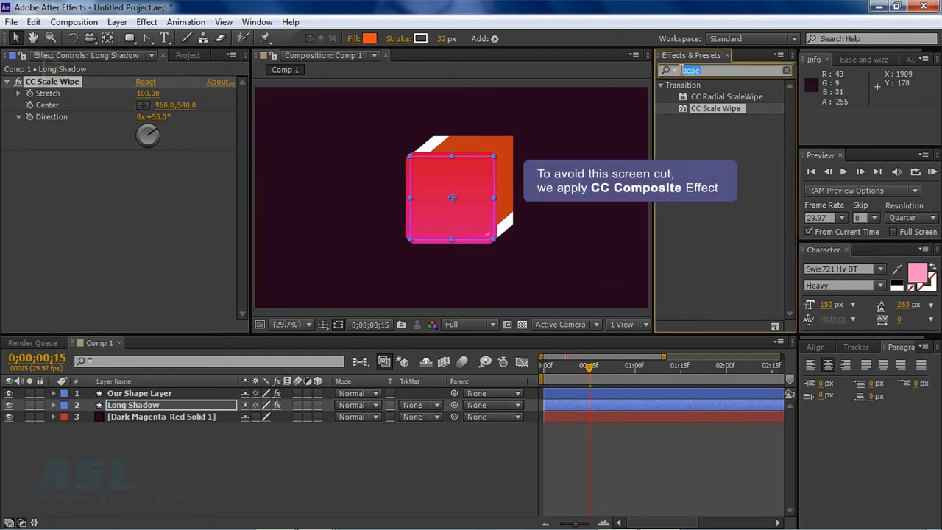
pyautogui.press('BackSpace')
pyautogui.write('cc')
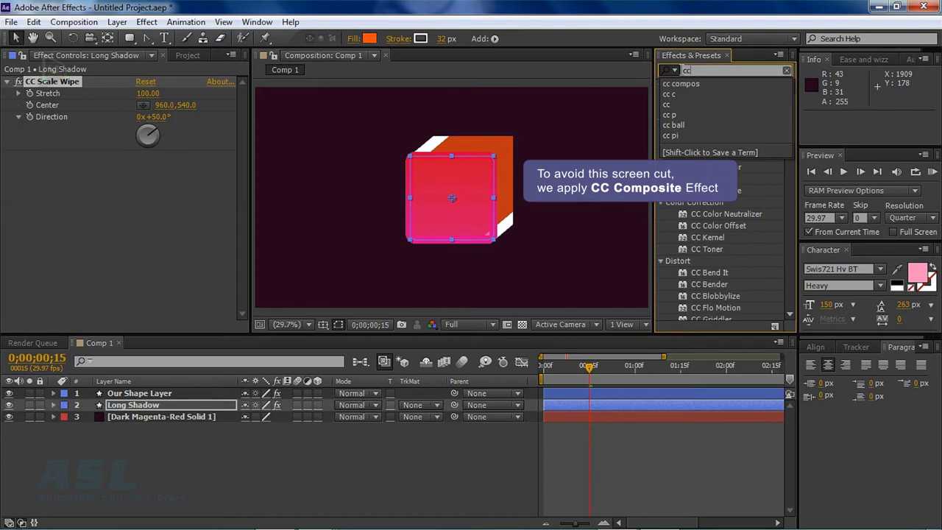
pyautogui.write(' com')
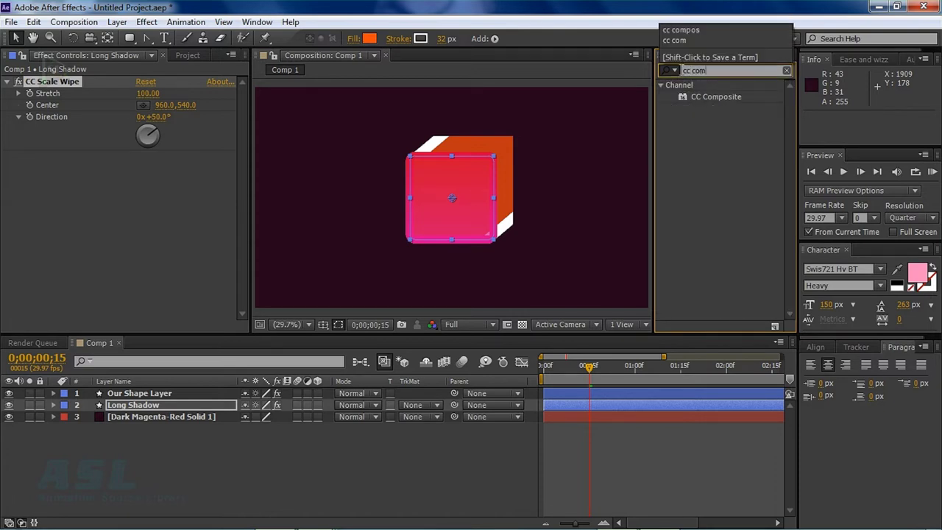
pyautogui.click(710, 96)
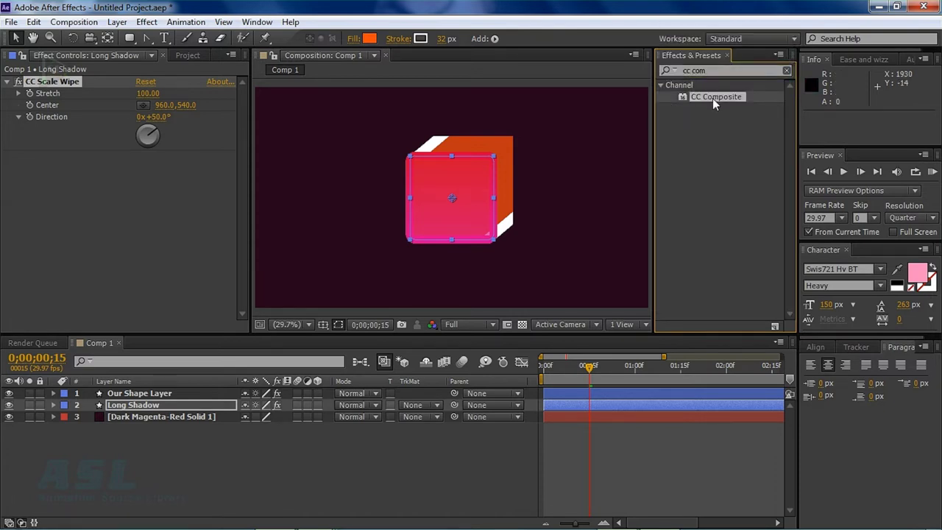
pyautogui.doubleClick(713, 96)
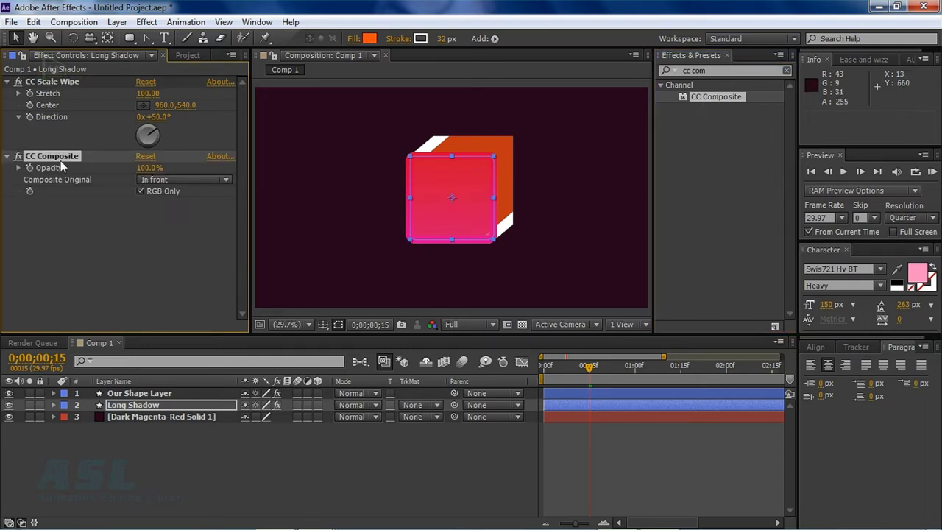
pyautogui.moveTo(63, 156); pyautogui.dragTo(63, 79)
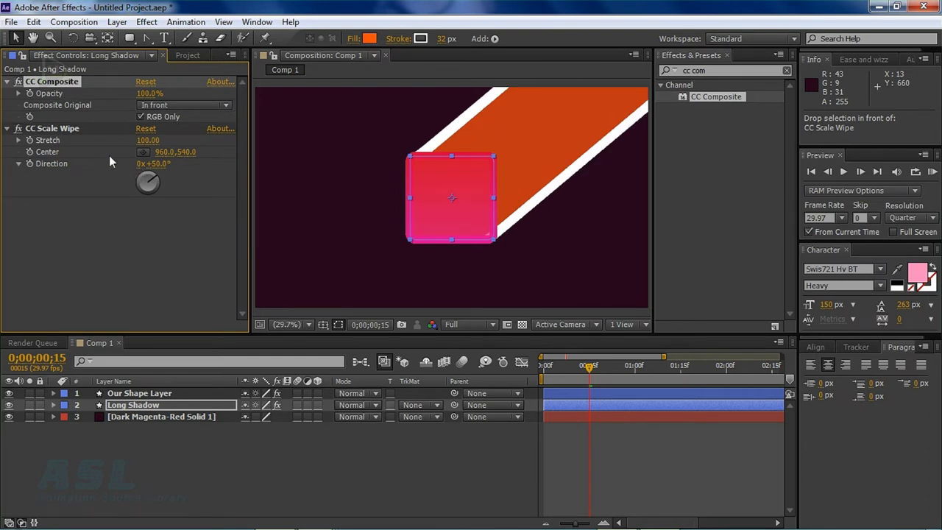
# Change the CC Scale Wipe direction to 135° and collapse both effects.
pyautogui.click(66, 128)
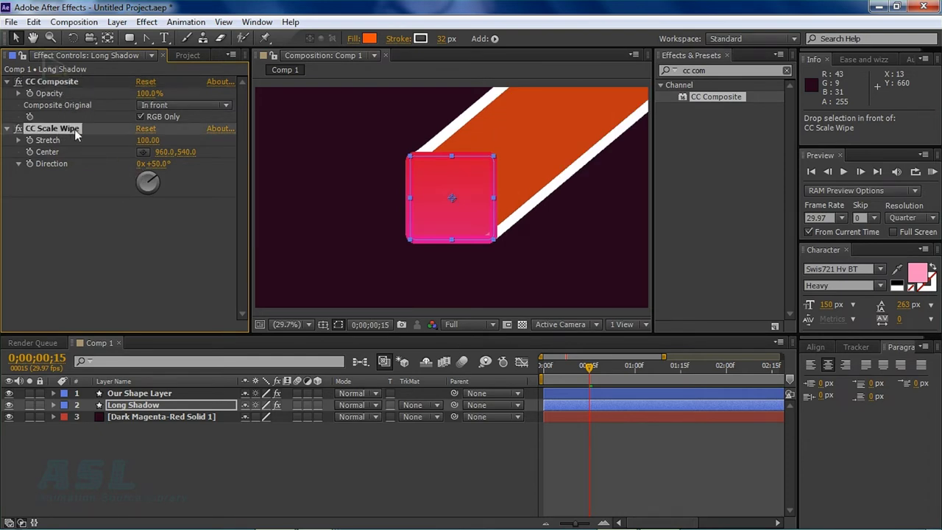
pyautogui.click(8, 82)
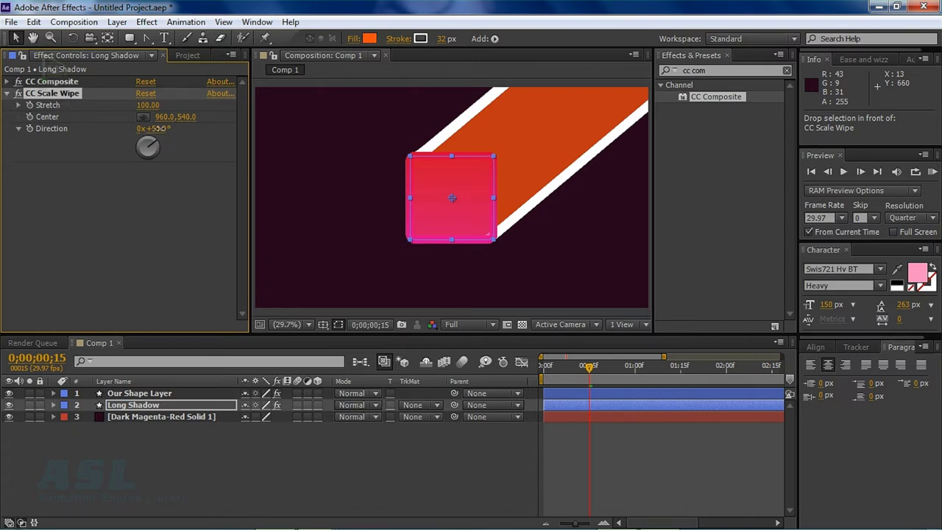
pyautogui.write('135')
pyautogui.press('Return')
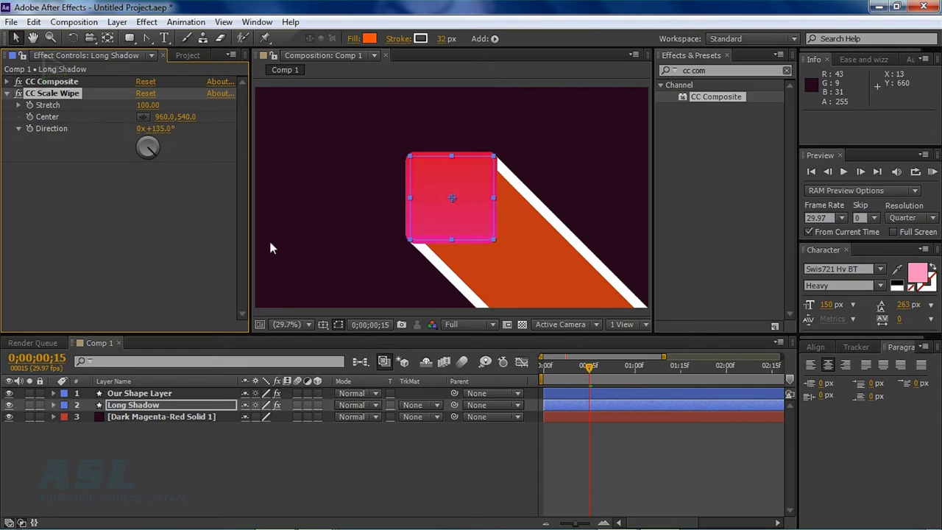
pyautogui.click(8, 94)
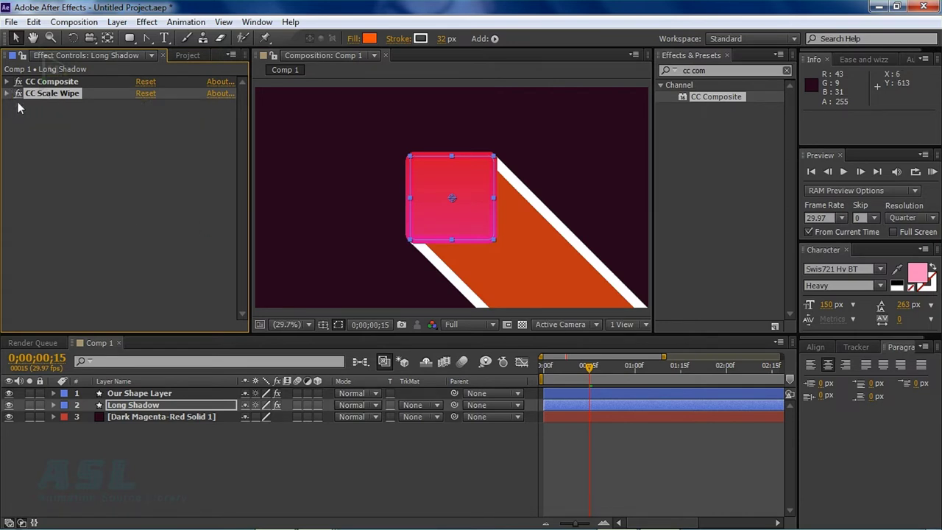
# Apply the Radial Shadow effect to the Long Shadow layer.
pyautogui.click(669, 64)
pyautogui.write('ra')
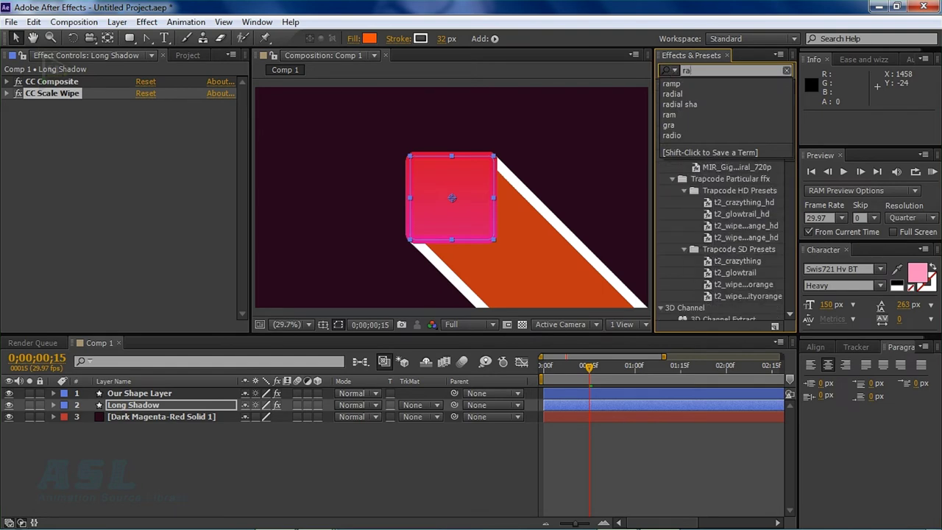
pyautogui.write('dial')
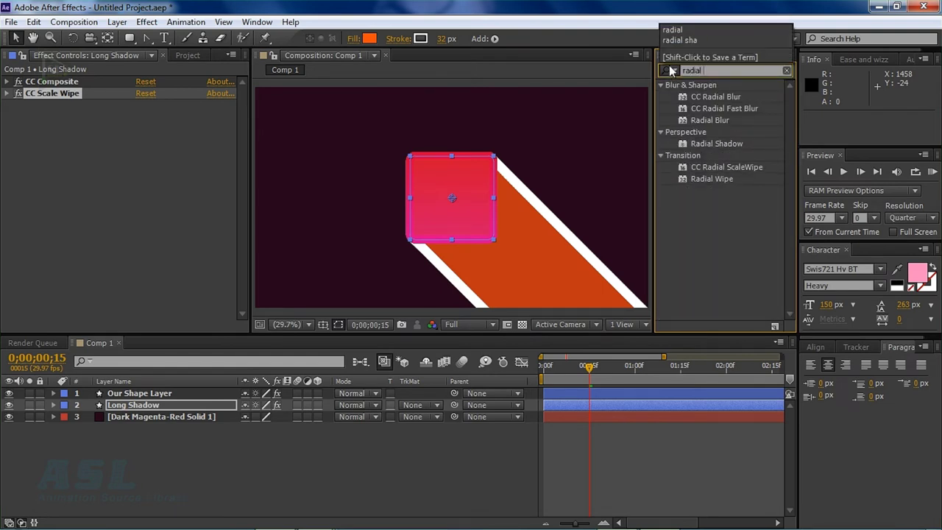
pyautogui.write(' sha')
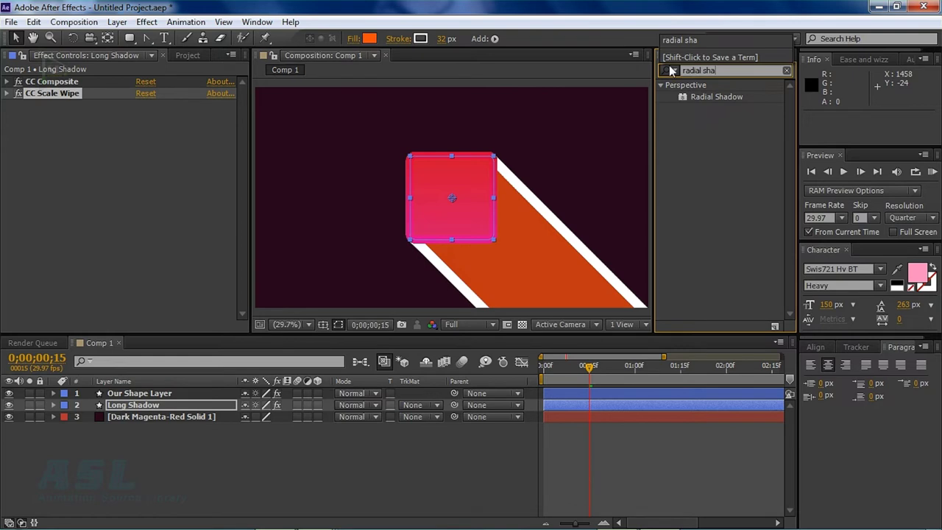
pyautogui.click(712, 97)
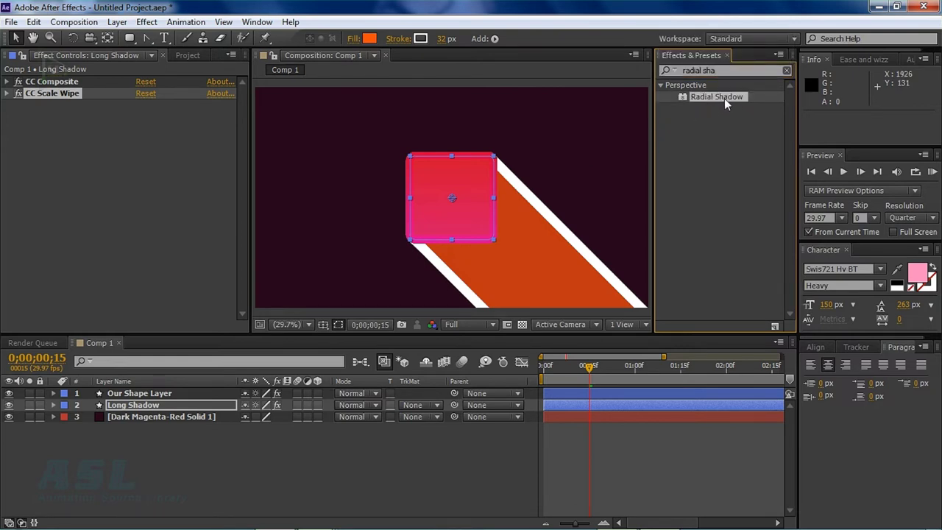
pyautogui.doubleClick(724, 98)
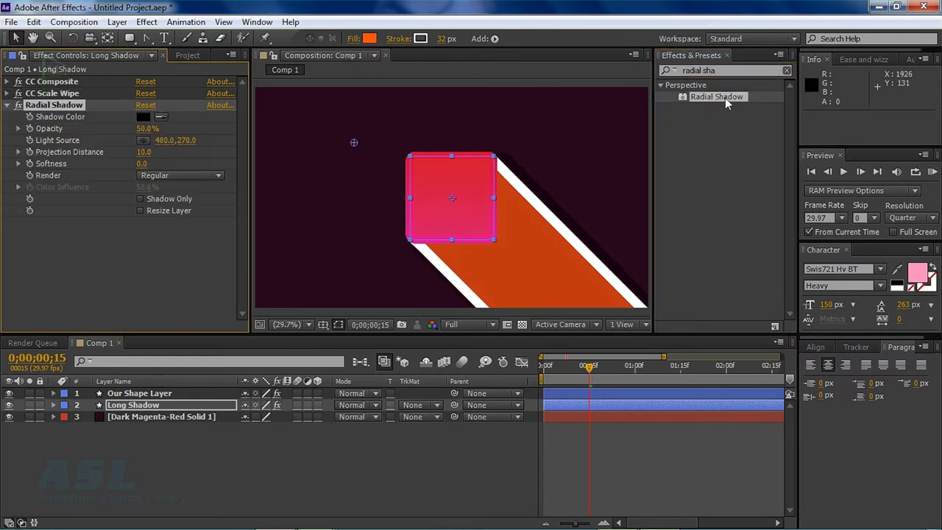
# Set Radial Shadow to Shadow Only with projection distance 0, softness 60 and 36% opacity.
pyautogui.click(140, 199)
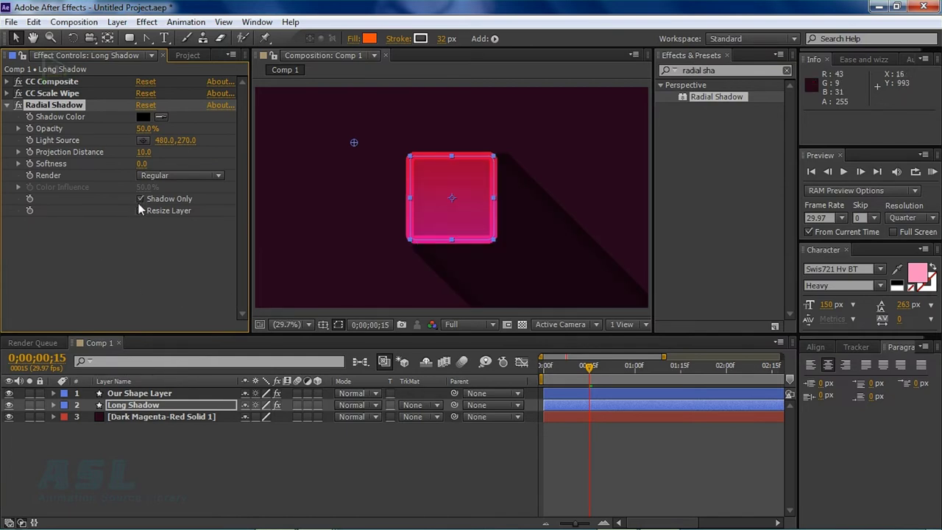
pyautogui.click(144, 151)
pyautogui.write('0')
pyautogui.press('Return')
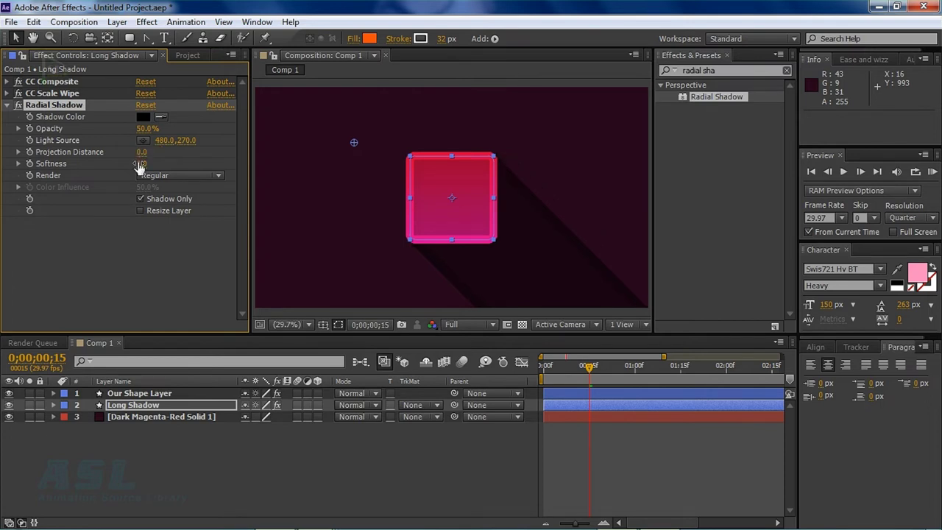
pyautogui.click(143, 164)
pyautogui.press('Return')
pyautogui.click(147, 129)
pyautogui.write('36')
pyautogui.press('Return')
pyautogui.click(412, 461)
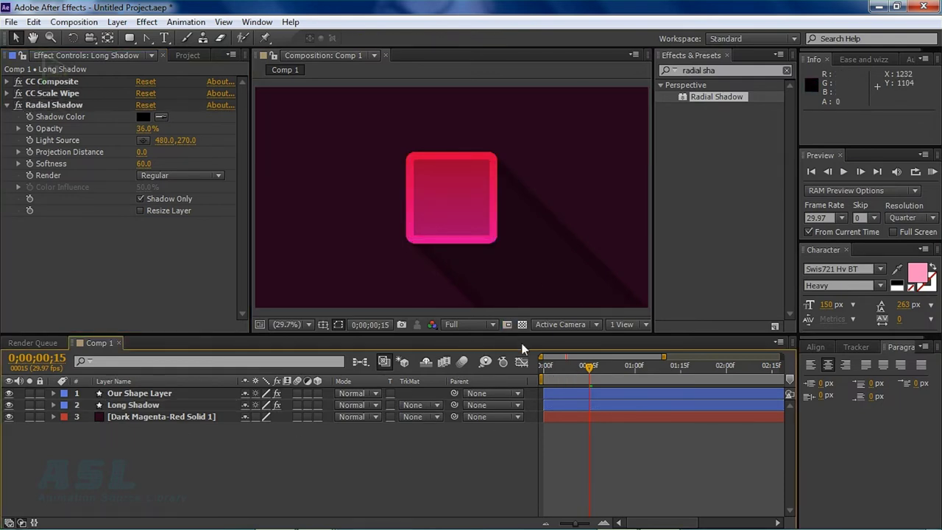
# RAM-preview Comp 1 twice from frame 0, then return to the first frame and select Our Shape Layer.
pyautogui.moveTo(554, 367); pyautogui.dragTo(532, 368)
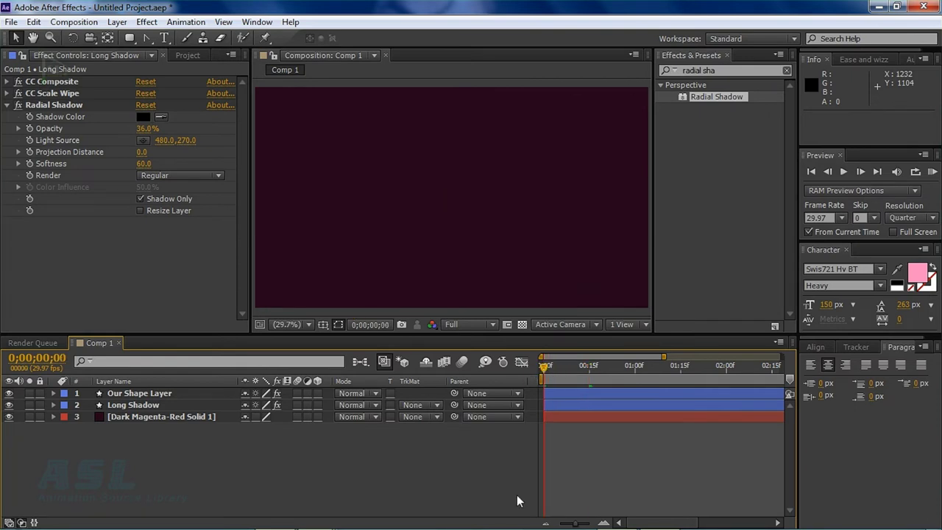
pyautogui.click(932, 172)
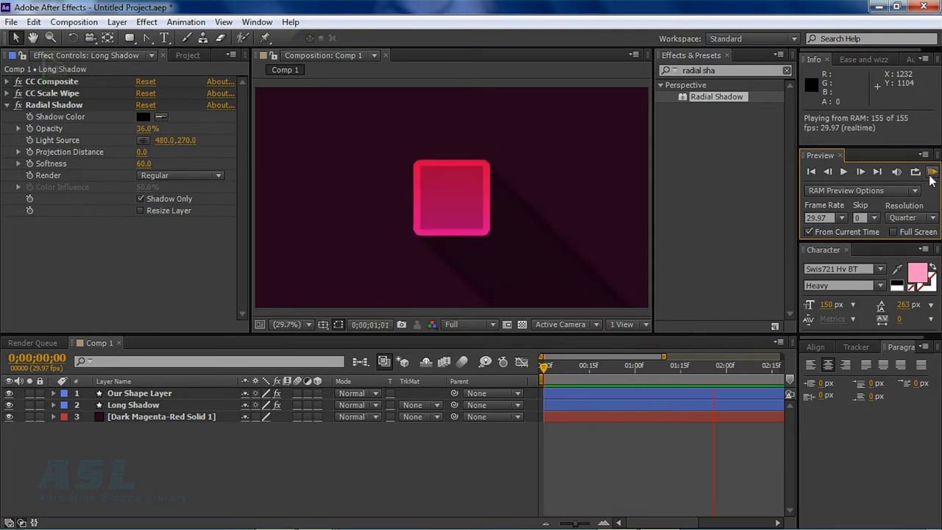
pyautogui.click(654, 272)
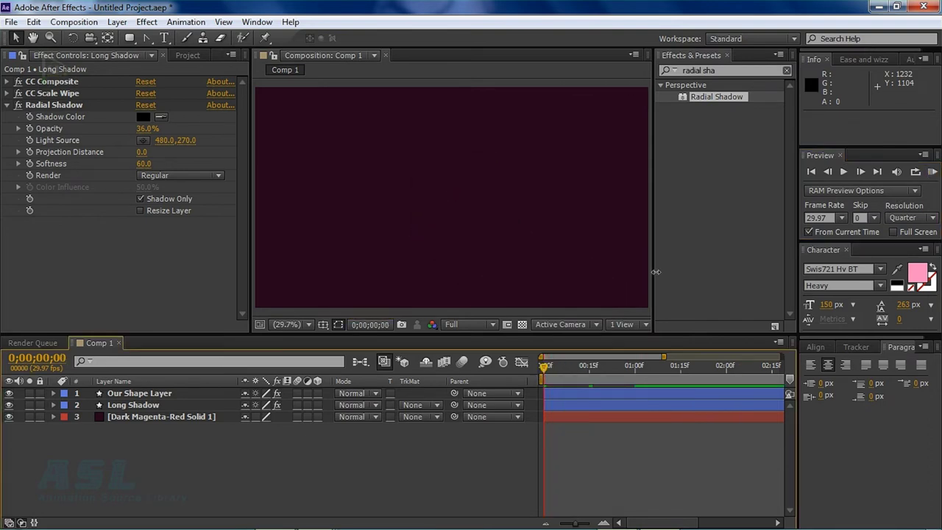
pyautogui.click(931, 172)
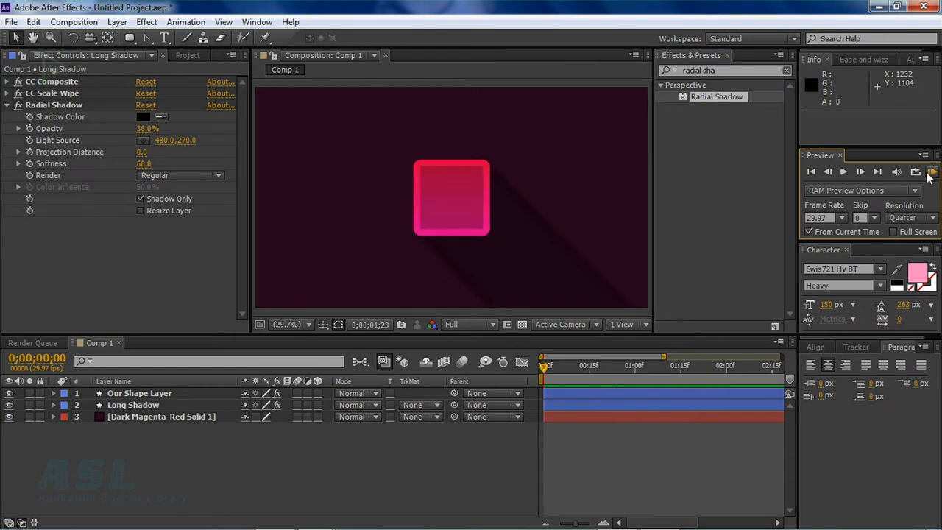
pyautogui.click(558, 367)
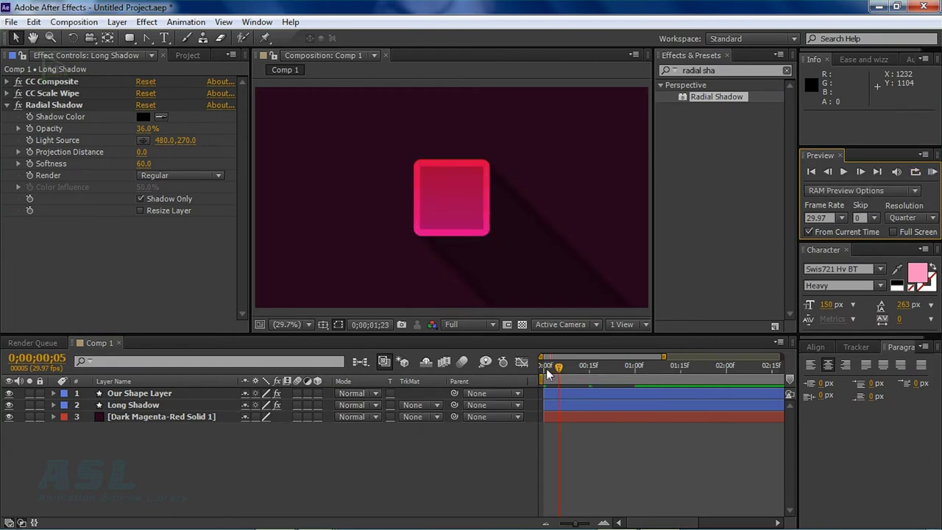
pyautogui.moveTo(546, 368); pyautogui.dragTo(529, 366)
pyautogui.click(164, 394)
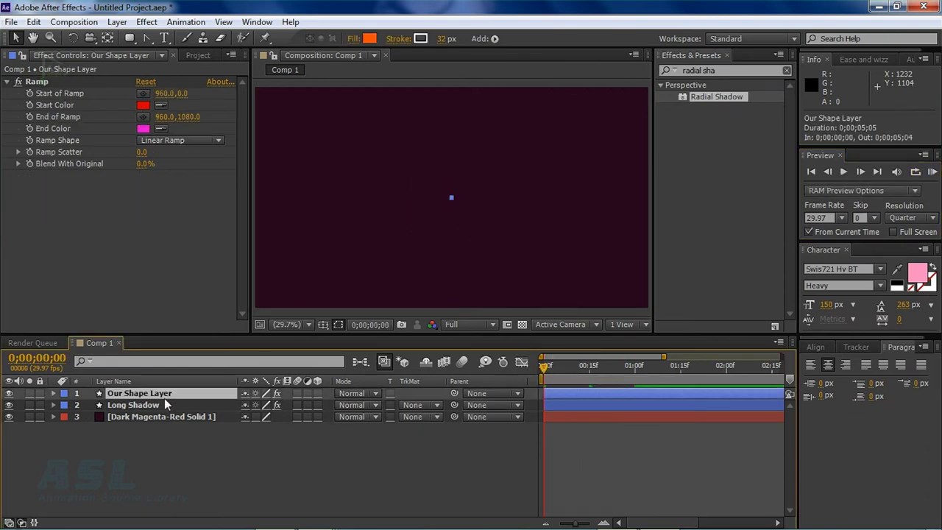
# Create a new text layer reading 'ASL'.
pyautogui.click(130, 37)
pyautogui.click(120, 23)
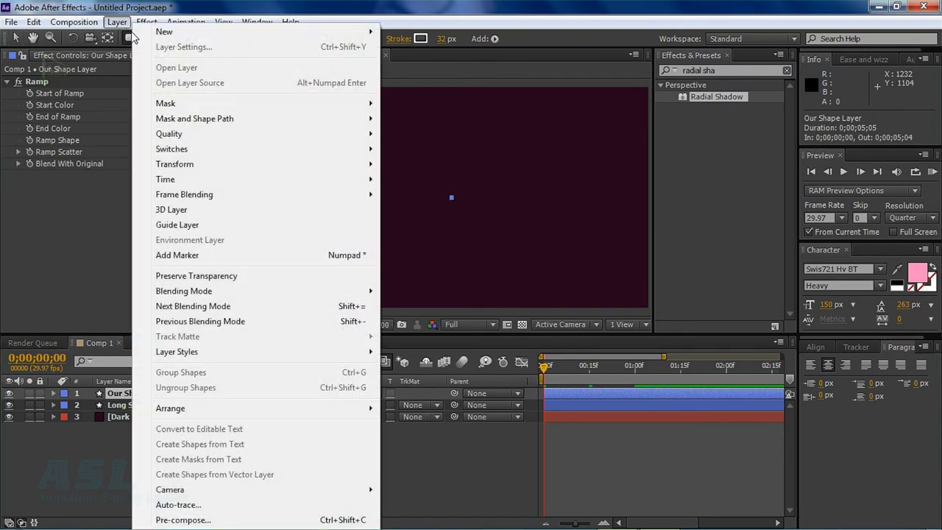
pyautogui.moveTo(196, 33)
pyautogui.click(432, 37)
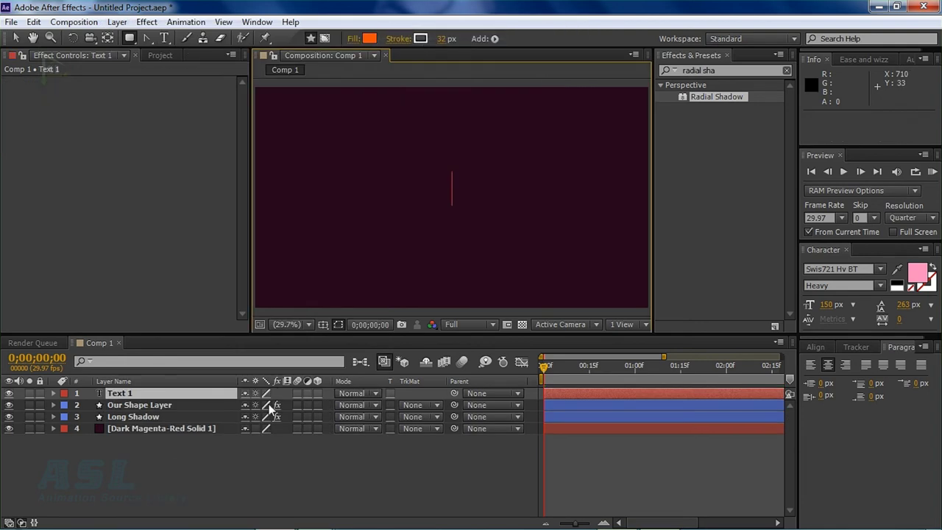
pyautogui.write('ASL')
pyautogui.click(135, 396)
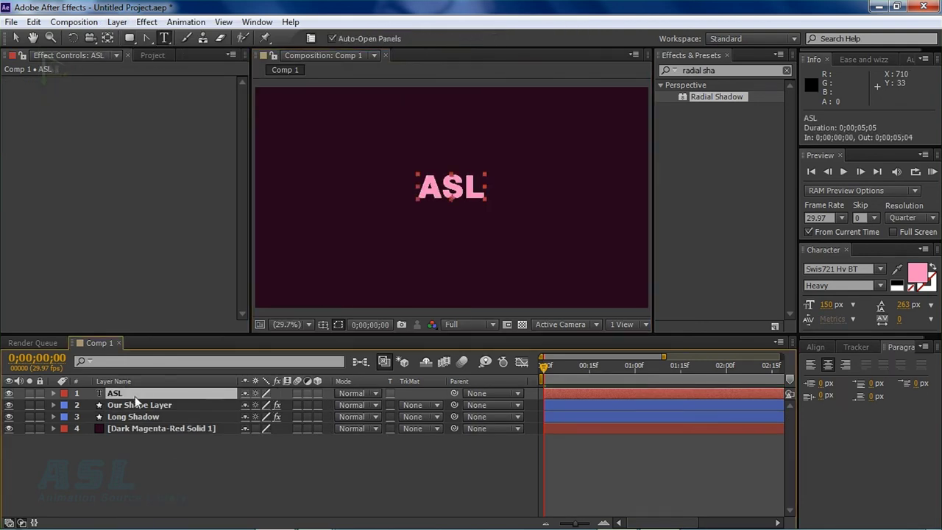
# Centre the ASL text in the composition and select Our Shape Layer to show its Ramp.
pyautogui.click(18, 39)
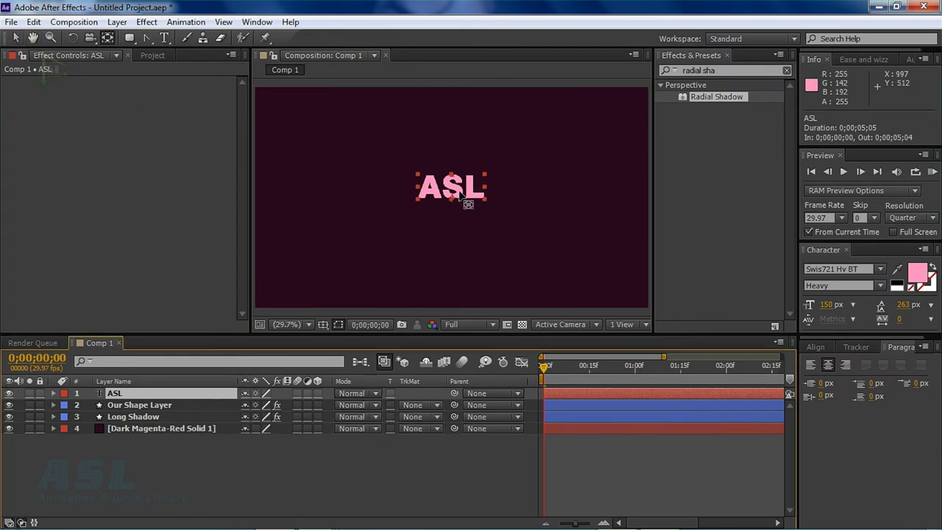
pyautogui.moveTo(454, 200); pyautogui.dragTo(458, 187)
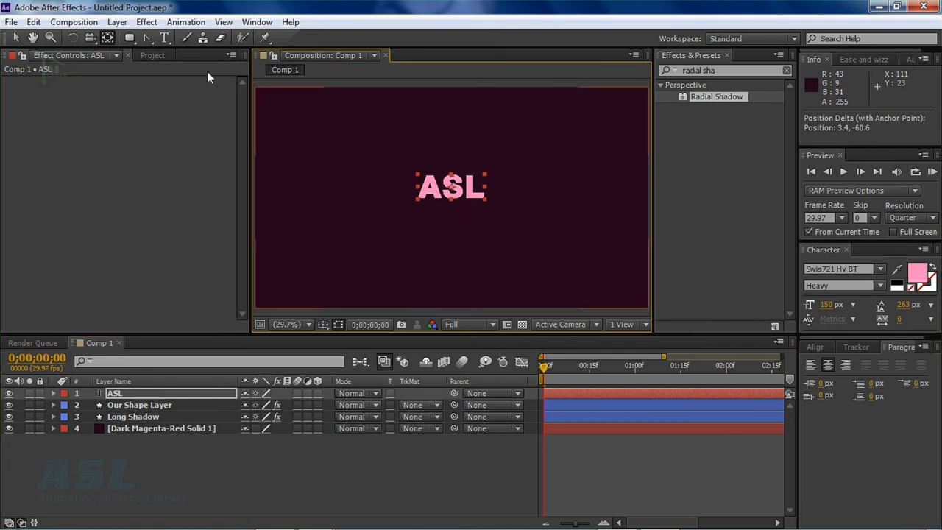
pyautogui.click(114, 23)
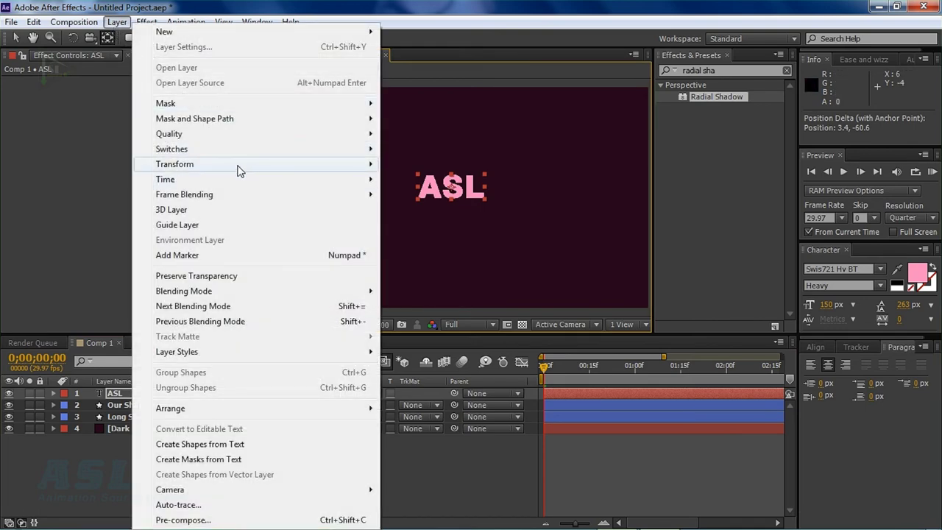
pyautogui.moveTo(240, 174)
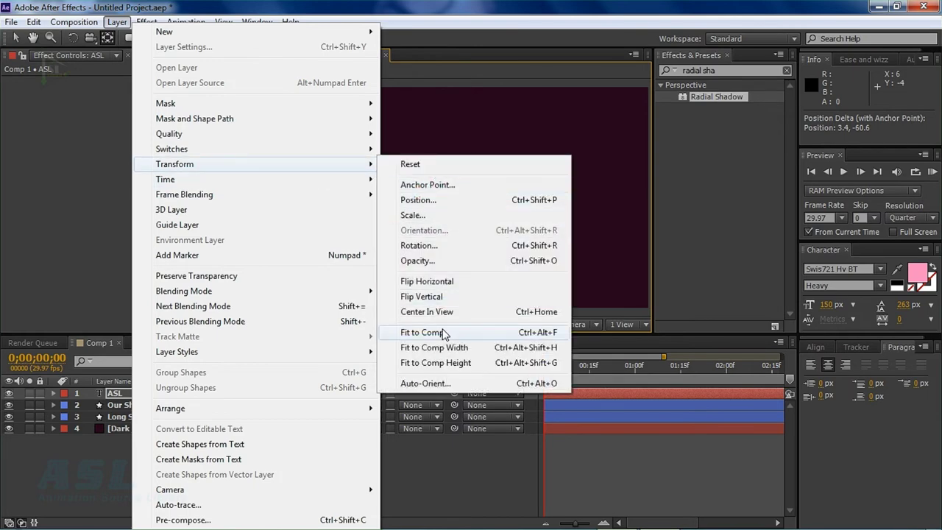
pyautogui.click(441, 317)
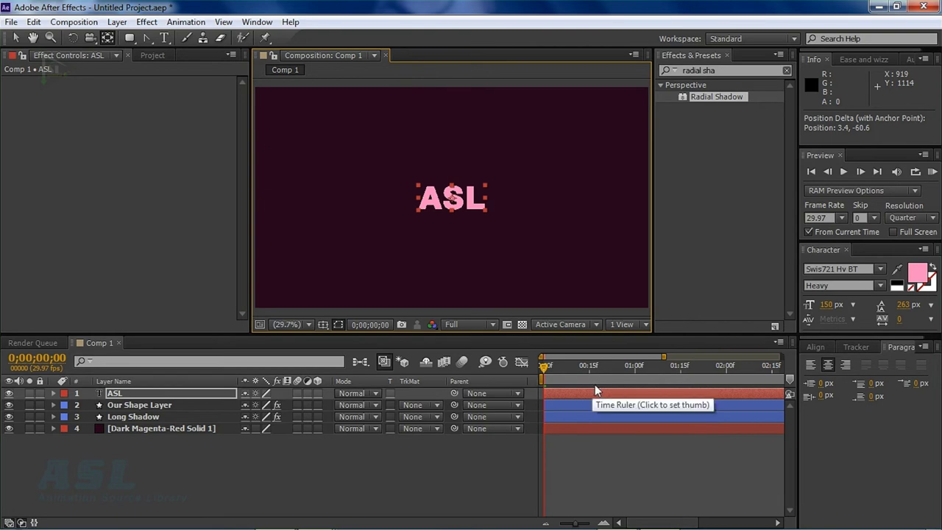
pyautogui.click(608, 406)
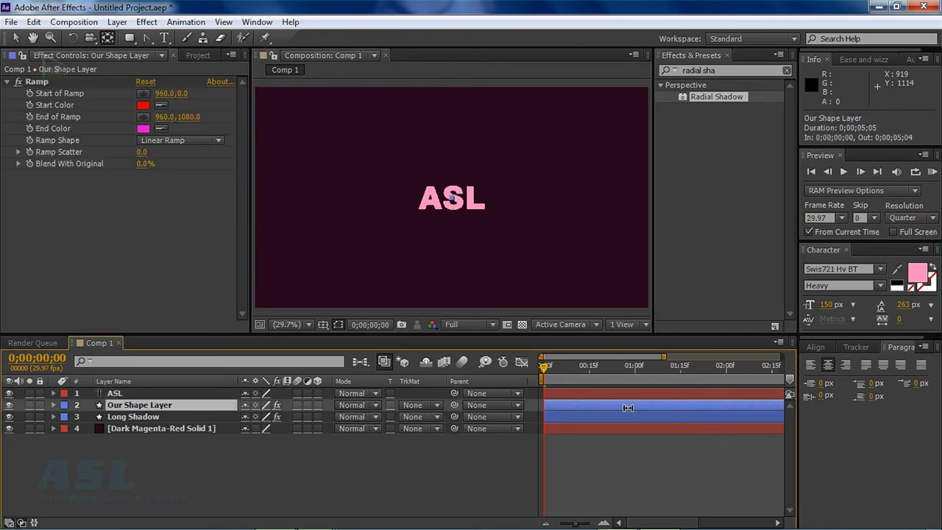
# Reveal Our Shape Layer's Scale keyframes and, at full size, reduce the ASL font to 119 px.
pyautogui.press('u')
pyautogui.moveTo(600, 378); pyautogui.dragTo(655, 377)
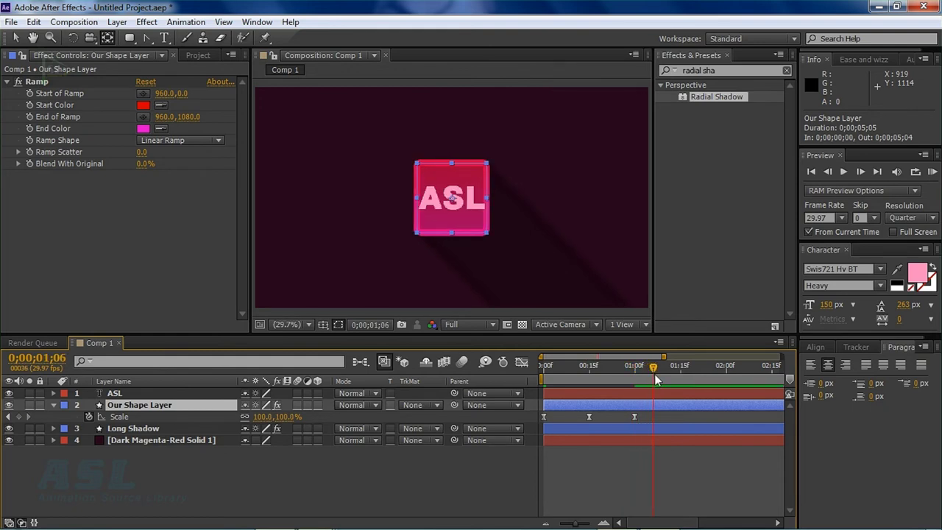
pyautogui.click(659, 394)
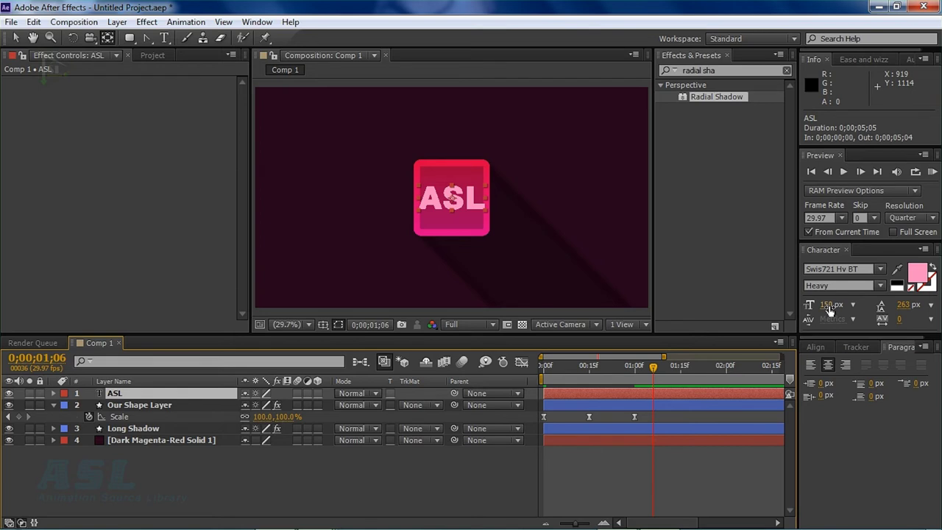
pyautogui.moveTo(829, 304)
pyautogui.mouseDown()
pyautogui.moveTo(819, 310)
pyautogui.moveTo(821, 332)
pyautogui.mouseUp()
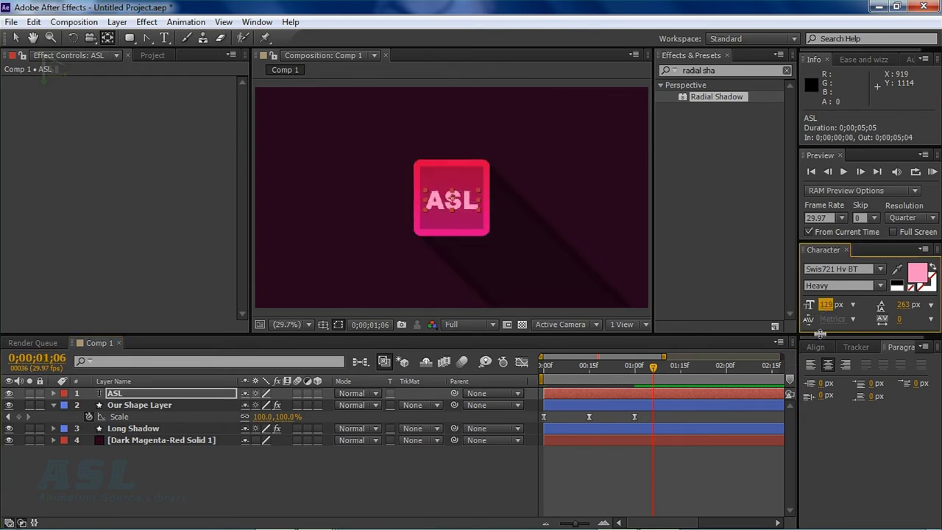
# Nudge the ASL text to the box centre and check it against the scale-up.
pyautogui.moveTo(469, 211); pyautogui.dragTo(452, 199)
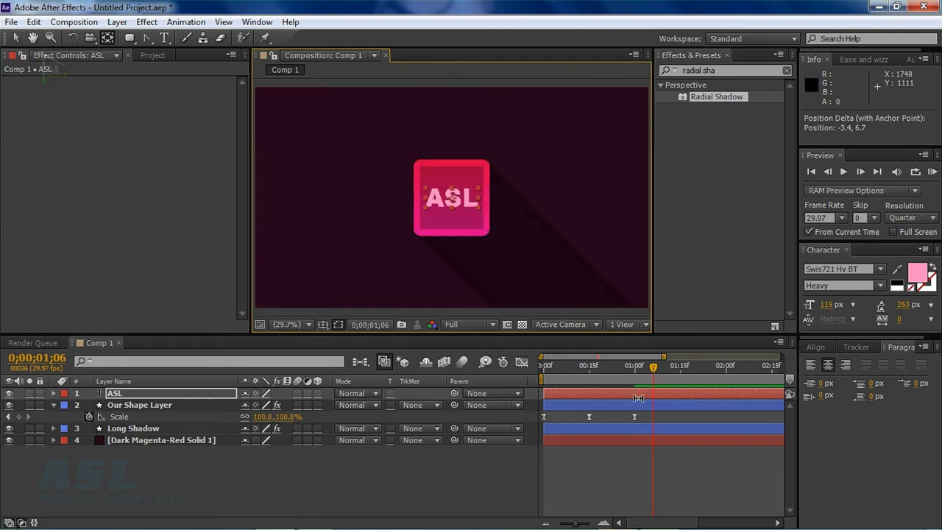
pyautogui.click(589, 372)
pyautogui.click(662, 368)
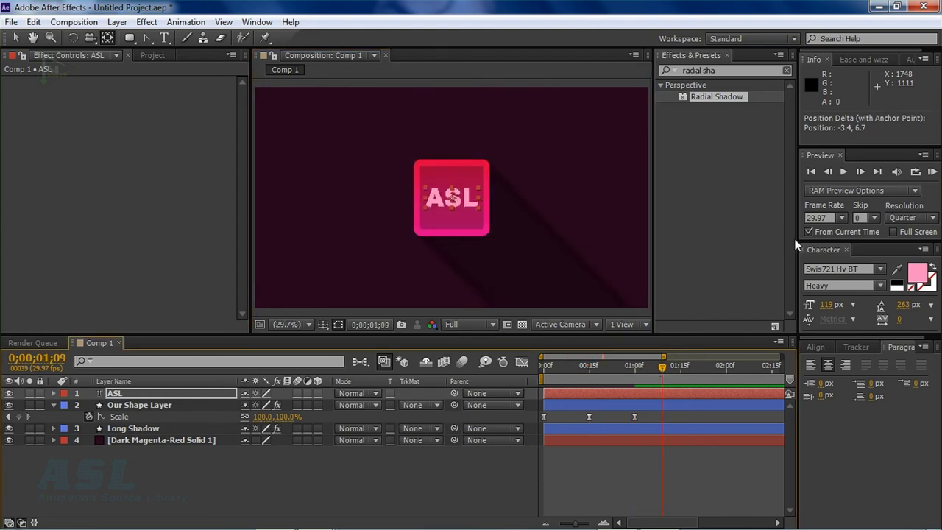
pyautogui.click(722, 71)
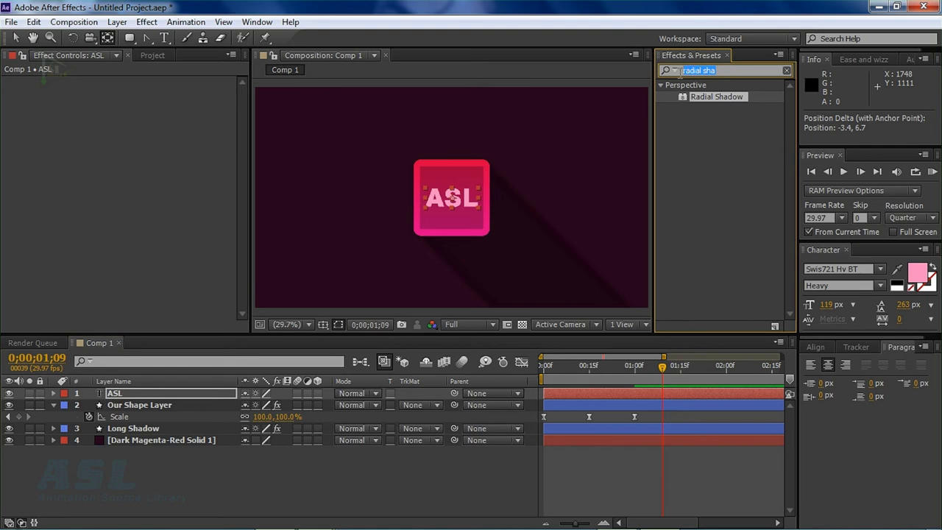
# Apply the Ramp effect to the ASL text layer.
pyautogui.write('ramp')
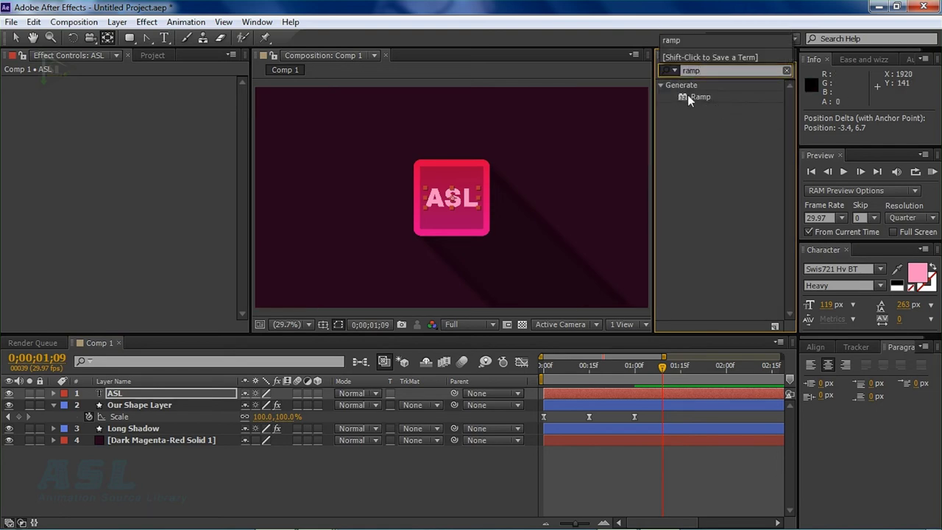
pyautogui.click(695, 97)
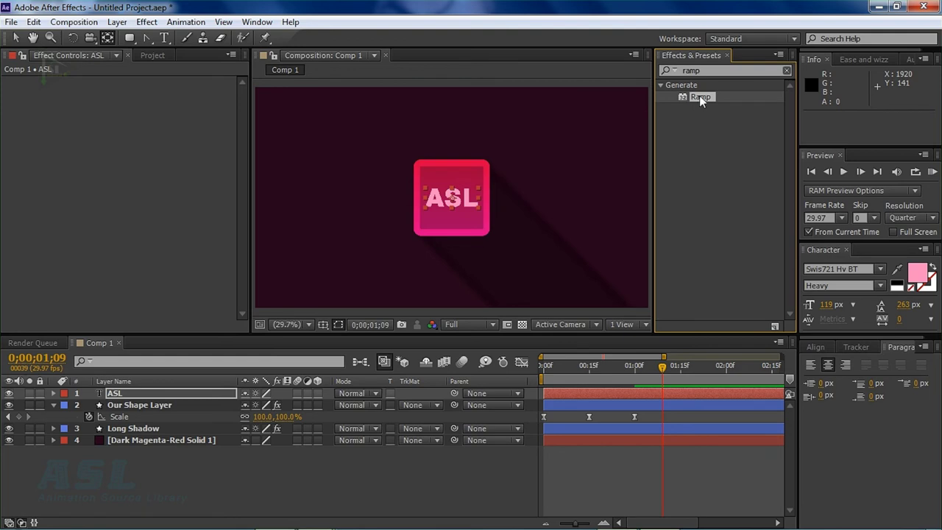
pyautogui.doubleClick(700, 97)
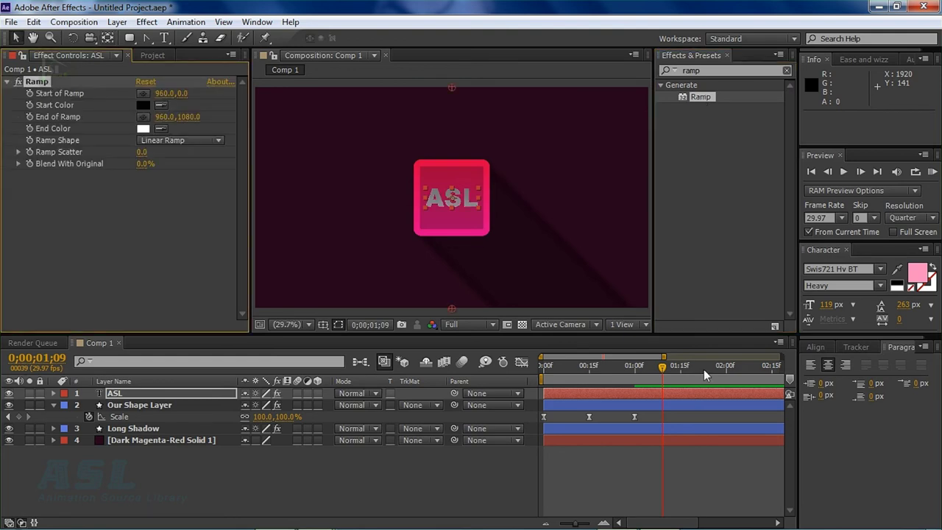
# Set the Ramp start colour to pale pink and the end colour to pink FF6EC3.
pyautogui.click(143, 105)
pyautogui.moveTo(605, 223); pyautogui.dragTo(584, 215)
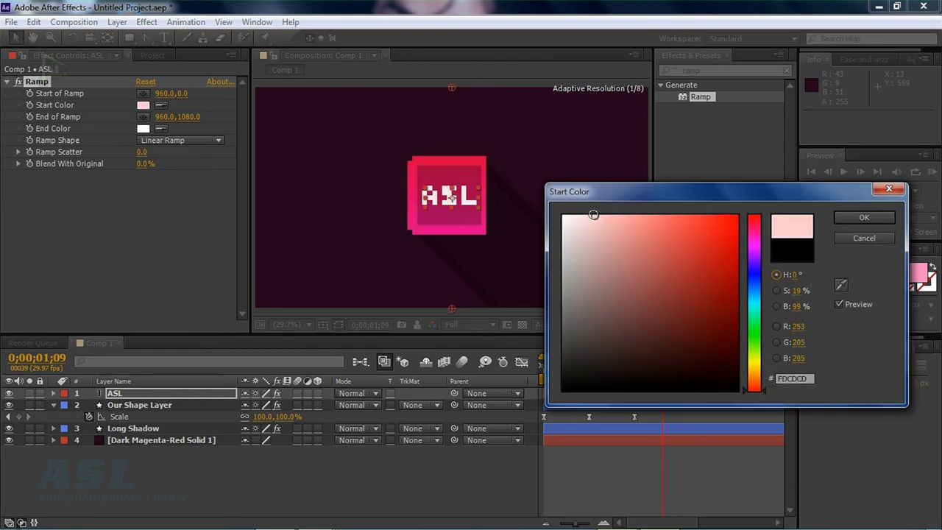
pyautogui.click(845, 221)
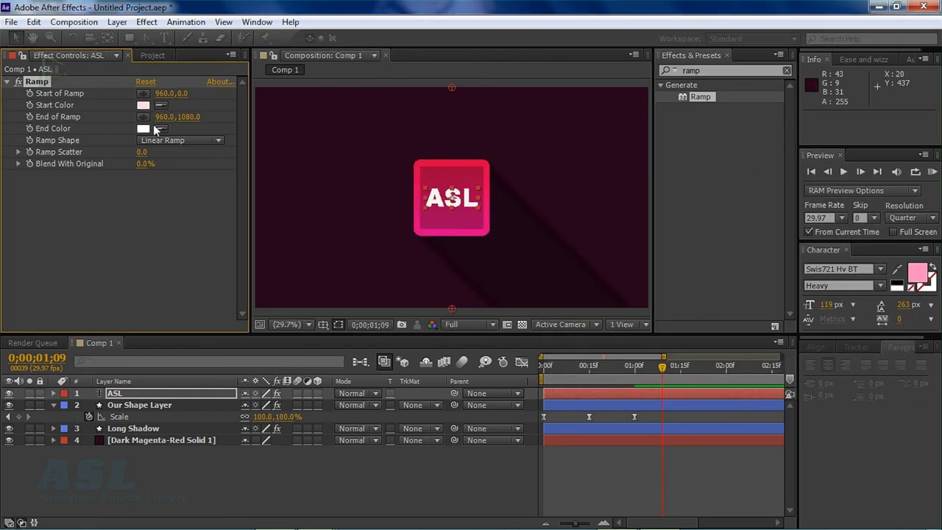
pyautogui.click(142, 128)
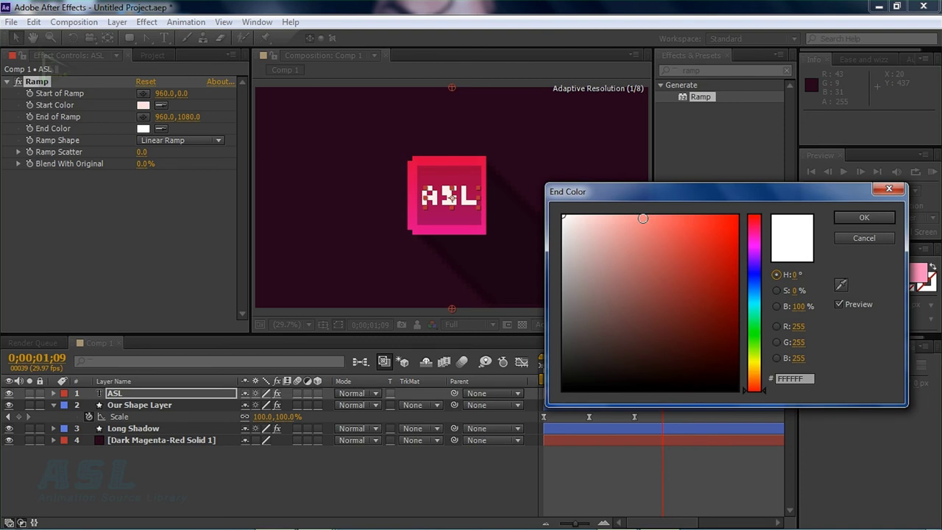
pyautogui.moveTo(648, 217); pyautogui.dragTo(670, 215)
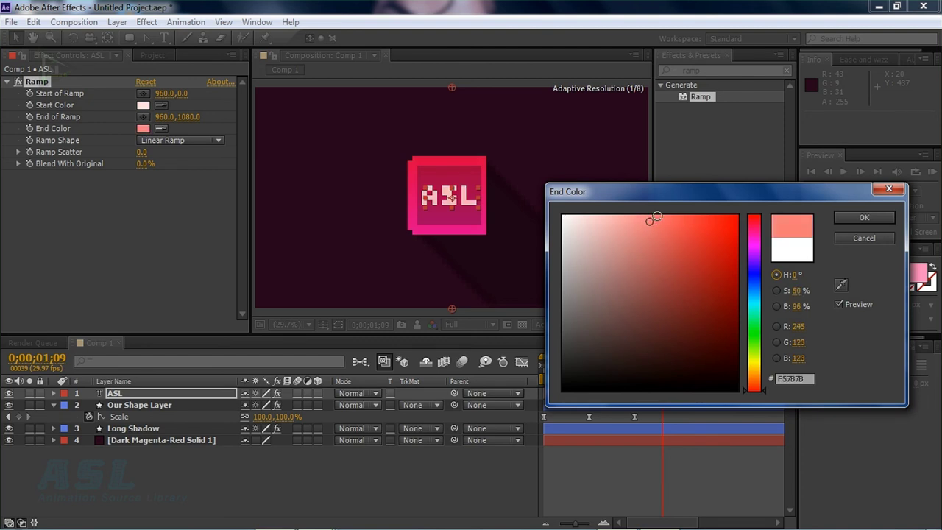
pyautogui.click(754, 233)
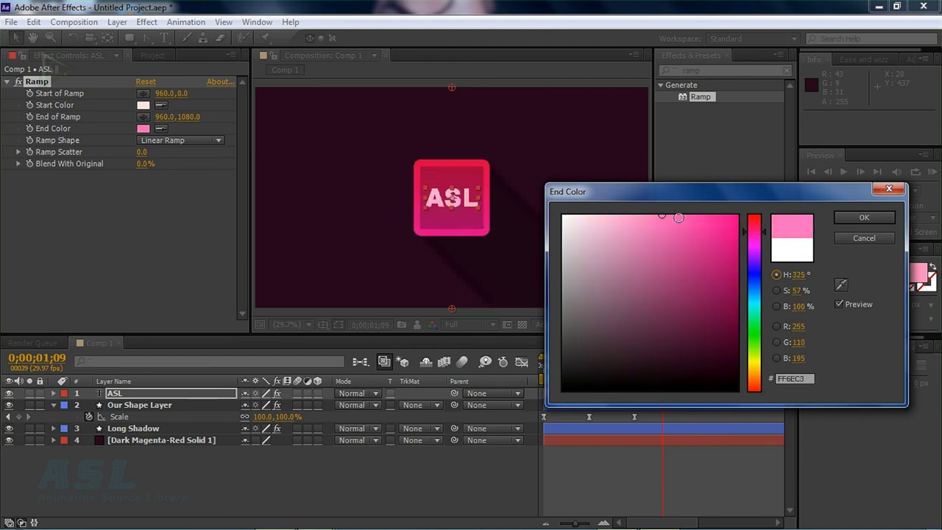
pyautogui.click(853, 217)
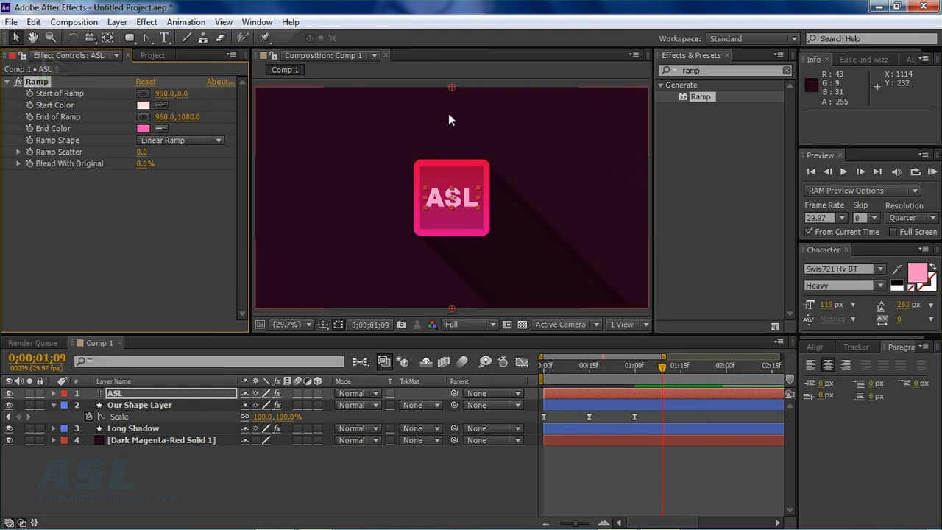
# Position the ramp points so the gradient runs top to bottom across the ASL letters.
pyautogui.moveTo(452, 87); pyautogui.dragTo(451, 176)
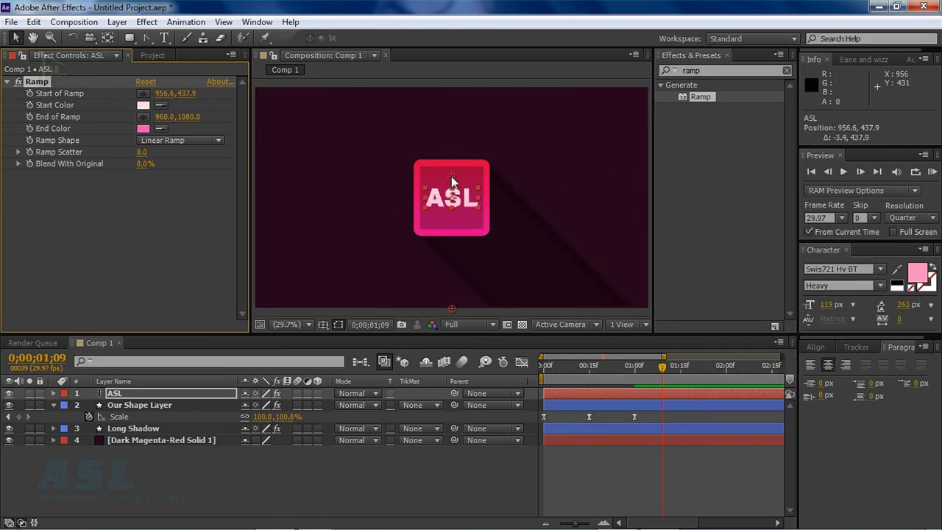
pyautogui.moveTo(451, 307); pyautogui.dragTo(452, 214)
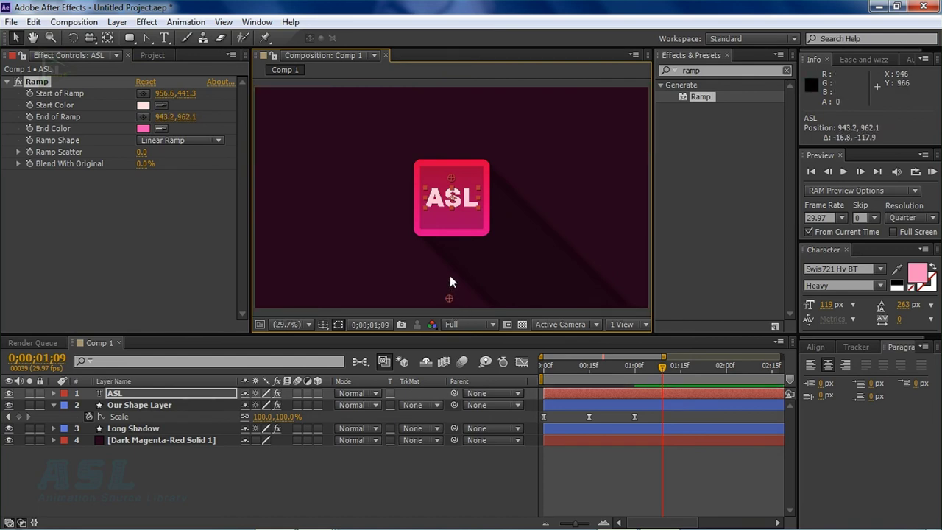
pyautogui.moveTo(452, 214); pyautogui.dragTo(452, 211)
pyautogui.click(629, 217)
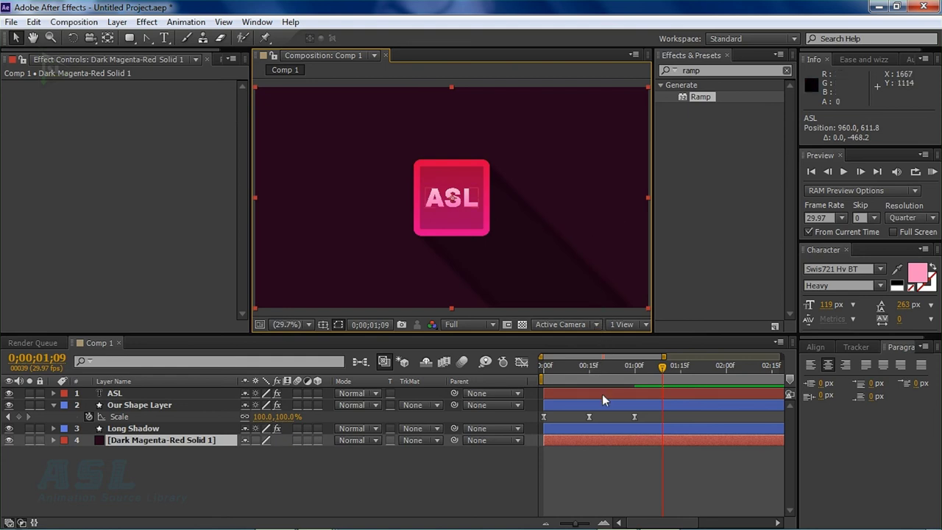
pyautogui.press('/')
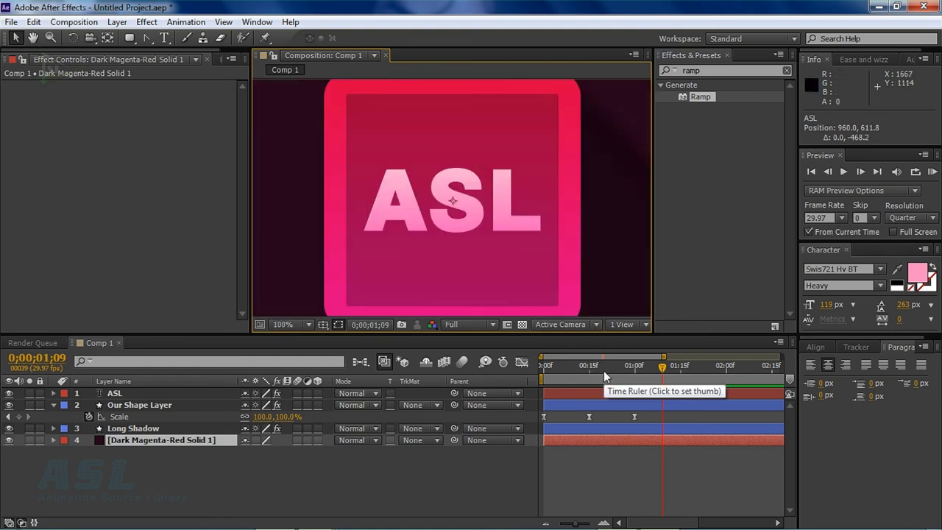
pyautogui.press(',')
pyautogui.press(',')
pyautogui.press(',')
pyautogui.press(',')
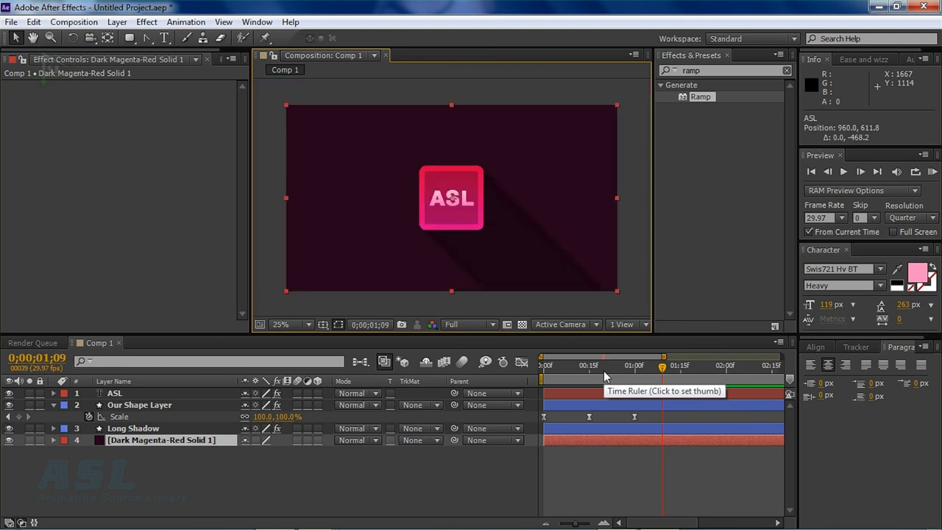
pyautogui.click(571, 470)
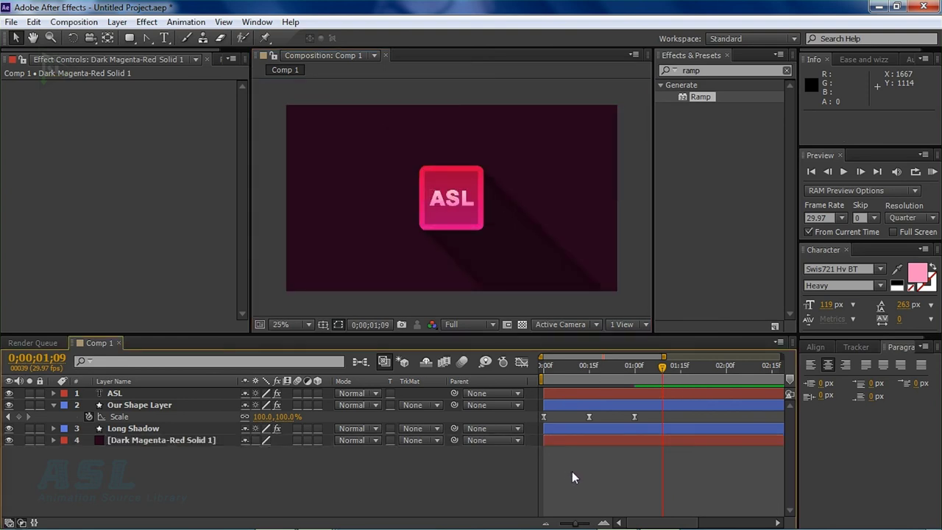
pyautogui.press('Home')
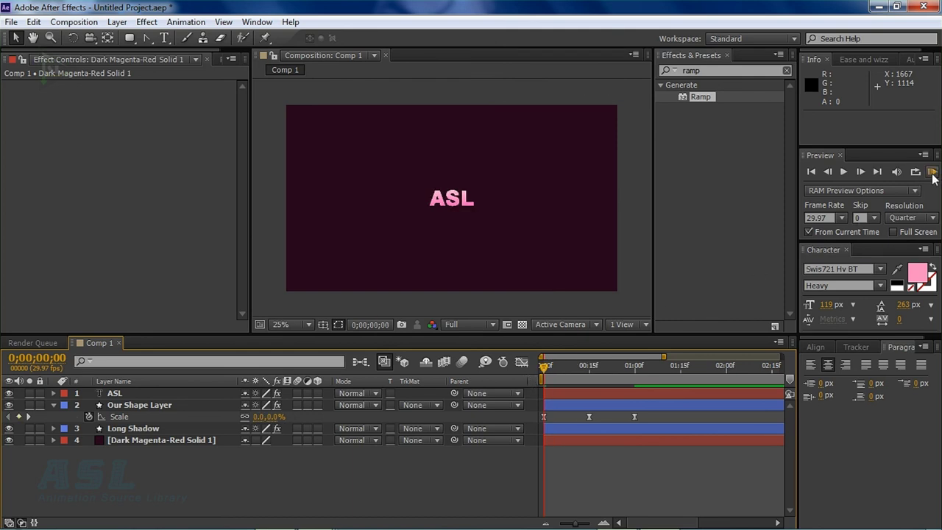
pyautogui.click(931, 172)
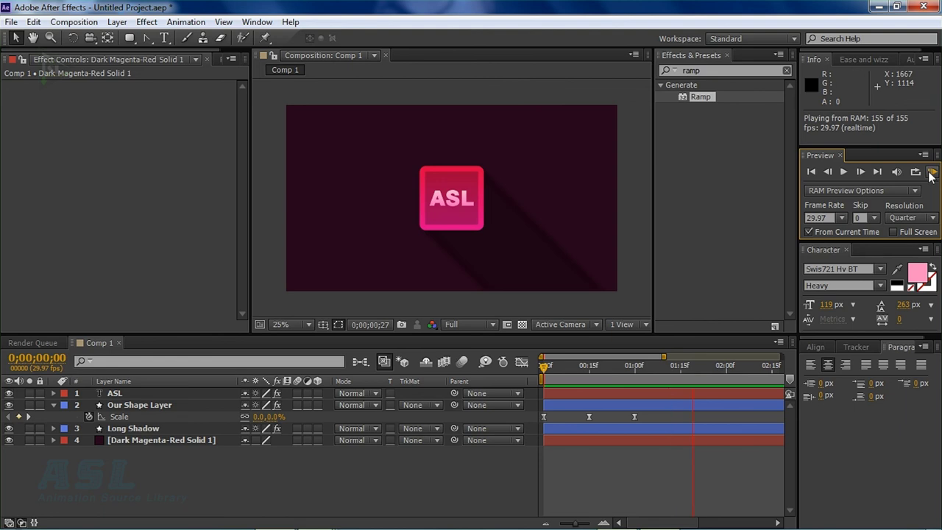
pyautogui.click(931, 172)
pyautogui.moveTo(582, 368); pyautogui.dragTo(652, 368)
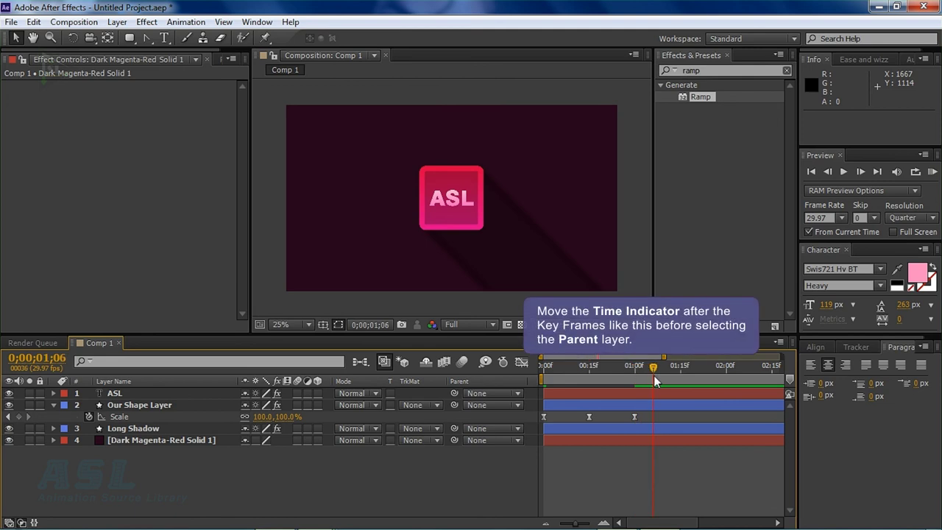
# Set the ASL layer's parent to 2. Our Shape Layer, then return to frame 0.
pyautogui.click(169, 397)
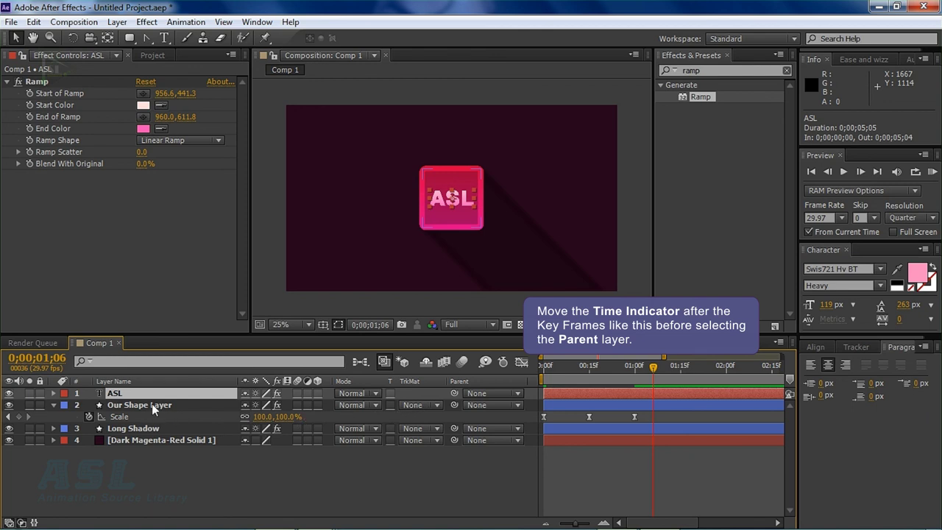
pyautogui.click(492, 394)
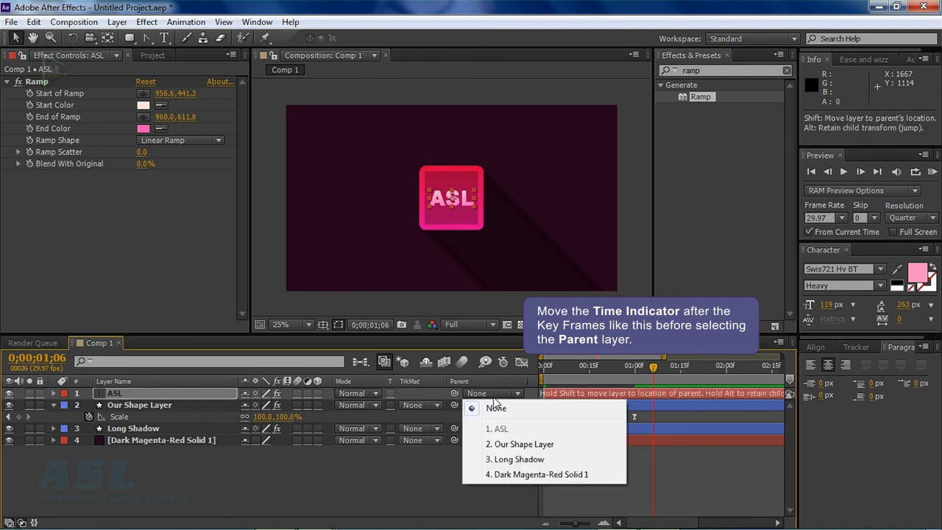
pyautogui.click(506, 444)
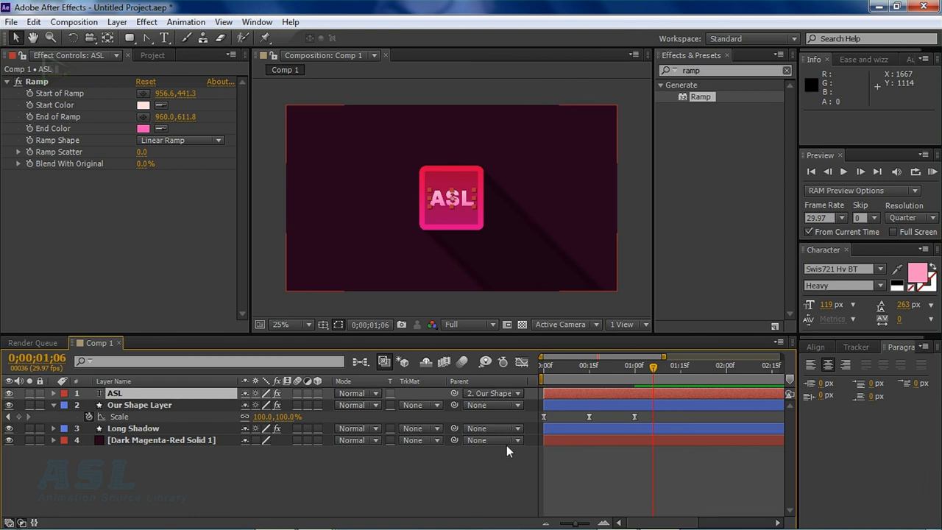
pyautogui.click(604, 482)
pyautogui.moveTo(560, 369); pyautogui.dragTo(528, 371)
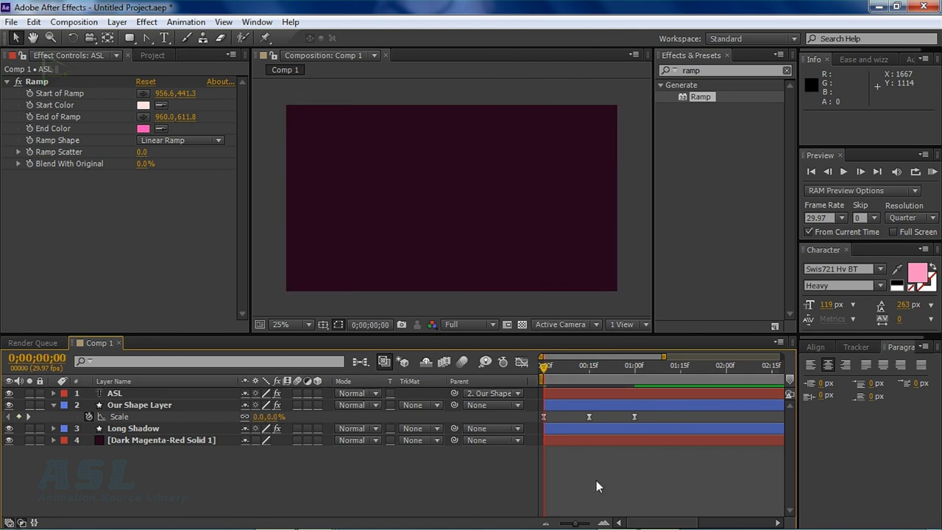
pyautogui.click(932, 171)
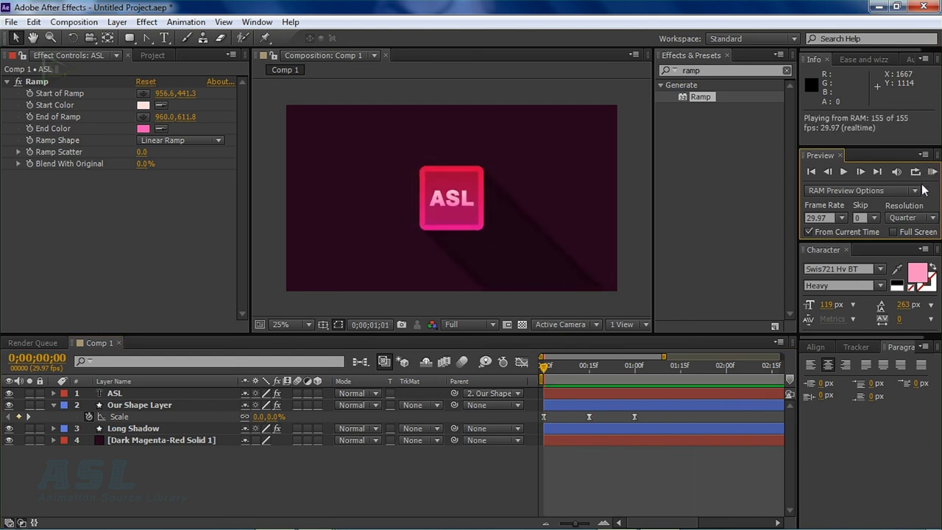
pyautogui.click(811, 172)
pyautogui.click(931, 171)
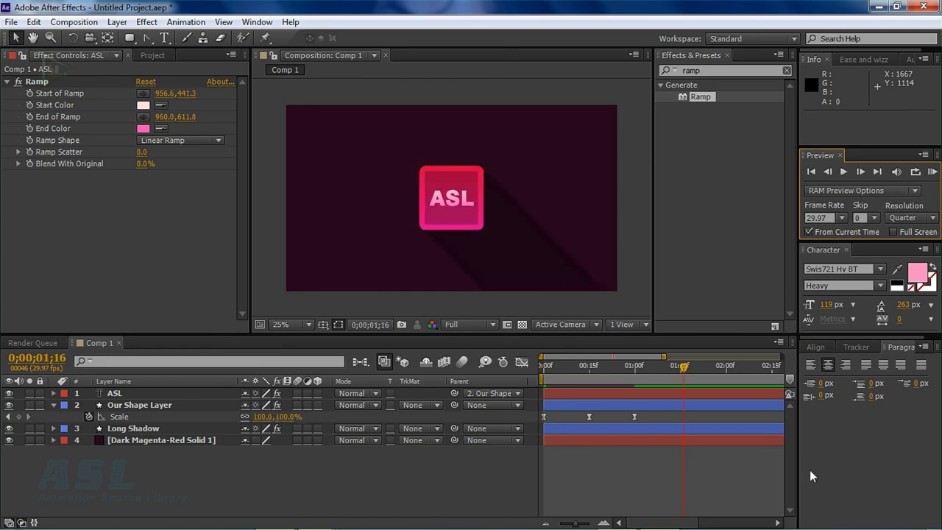